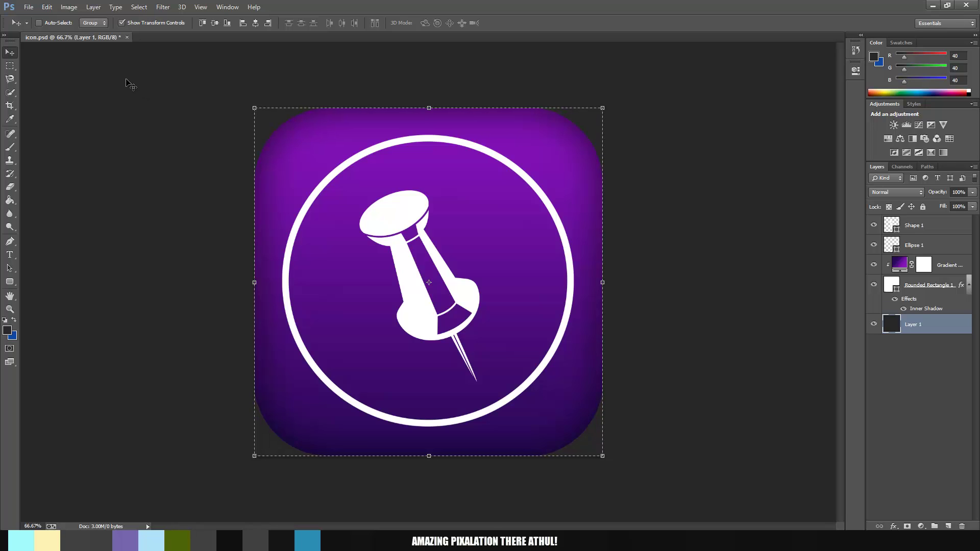
Create a new 1024 × 1024 px document with a transparent background, checking the purple reference icon
click(36, 9)
click(37, 19)
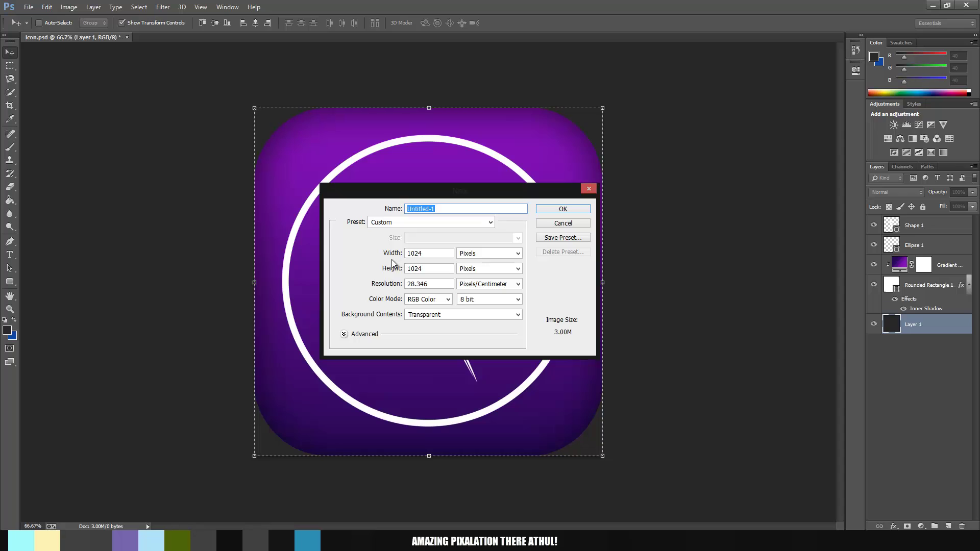
click(425, 254)
double_click(425, 254)
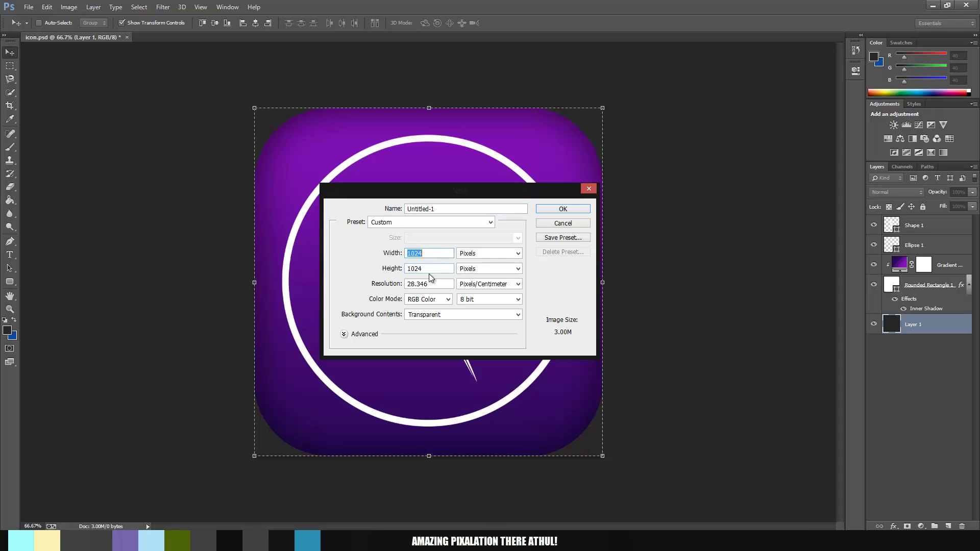
key(Tab)
click(564, 210)
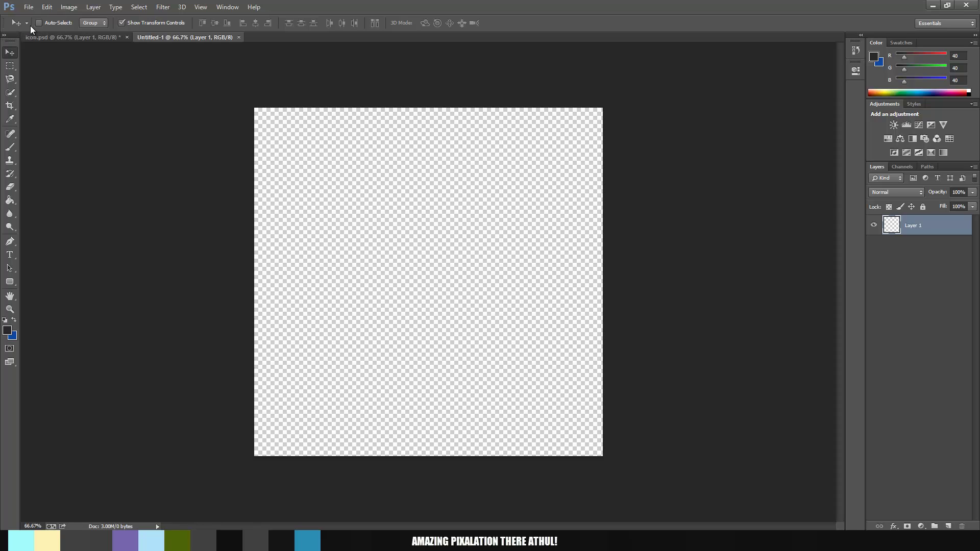
click(71, 37)
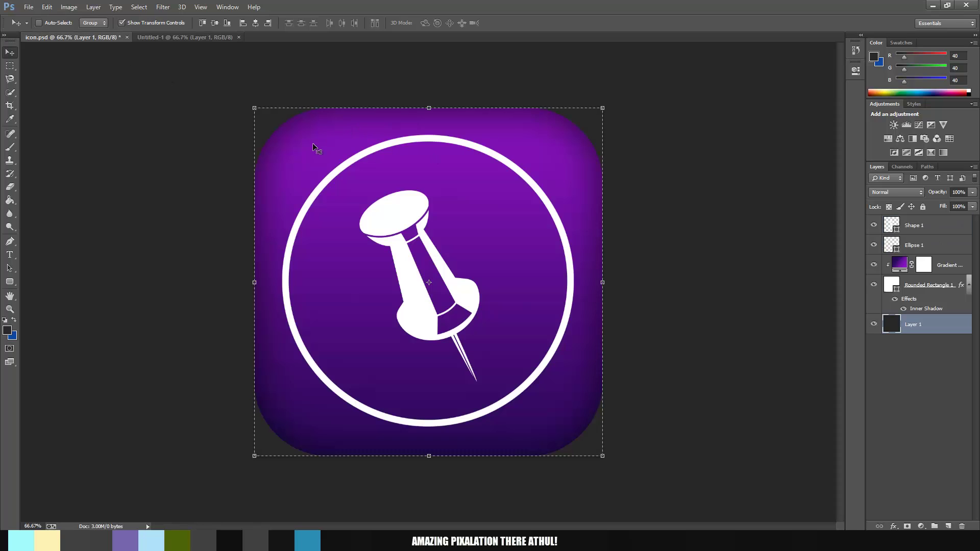
click(175, 41)
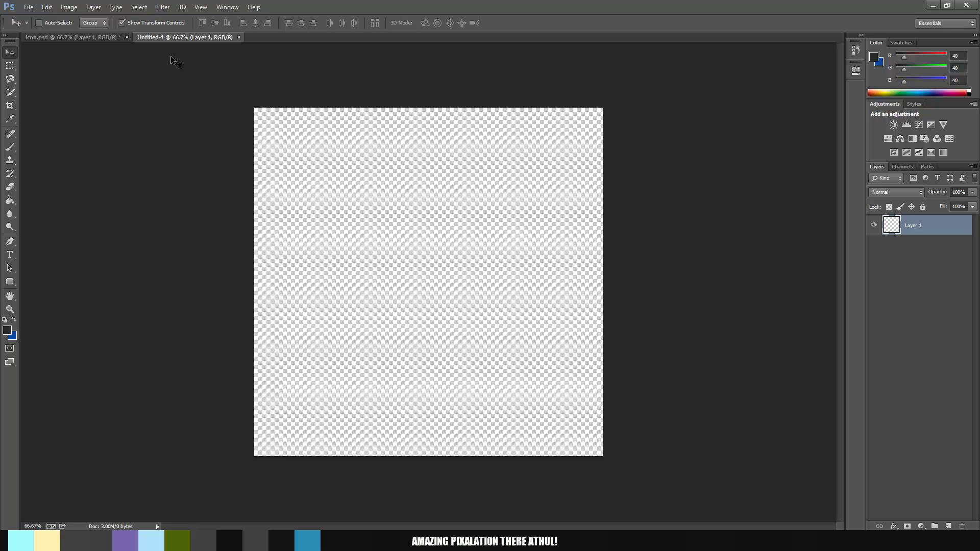
Draw a 1024 × 1024 px rounded rectangle with 220 px corner radii, drawn from center
click(10, 286)
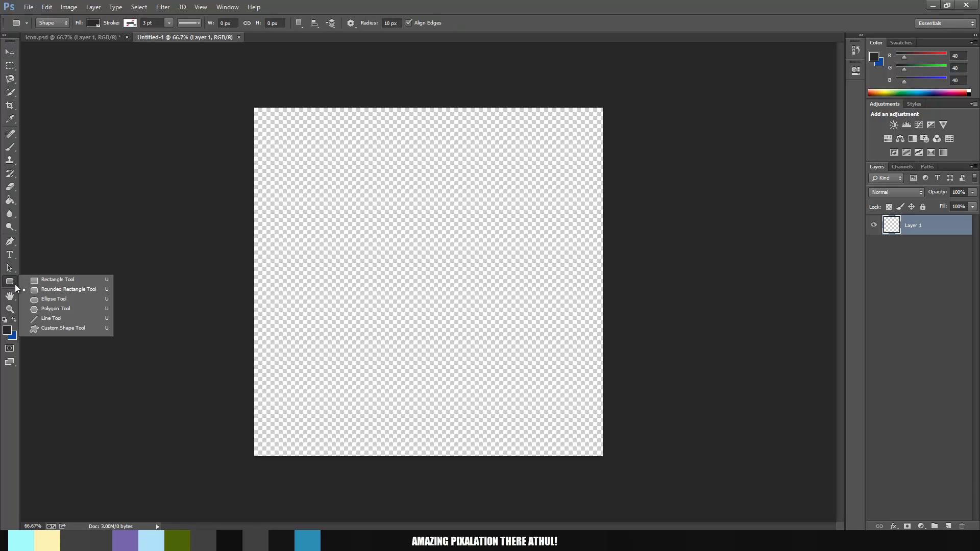
click(63, 293)
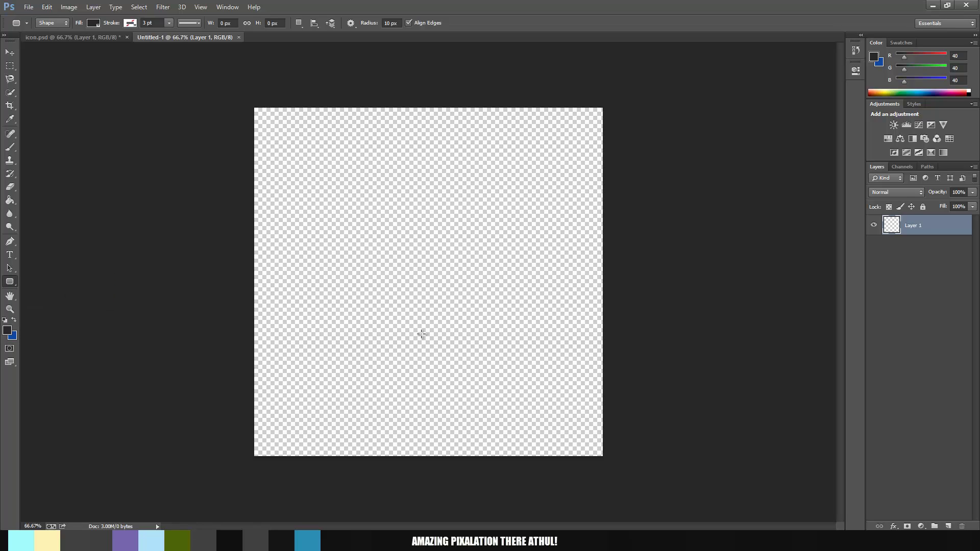
click(436, 285)
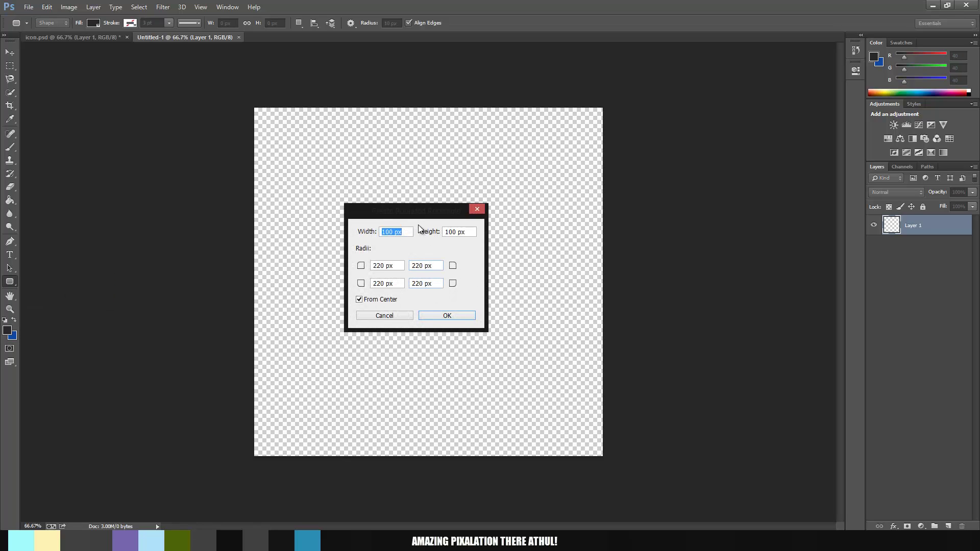
drag(429, 212, 435, 204)
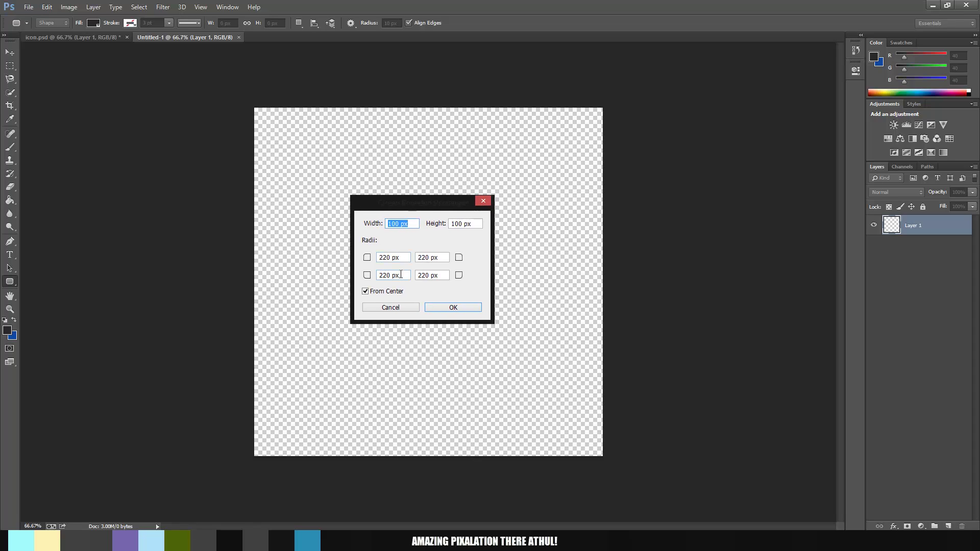
text(1024)
key(Tab)
text(1)
key(ctrl+a)
click(447, 308)
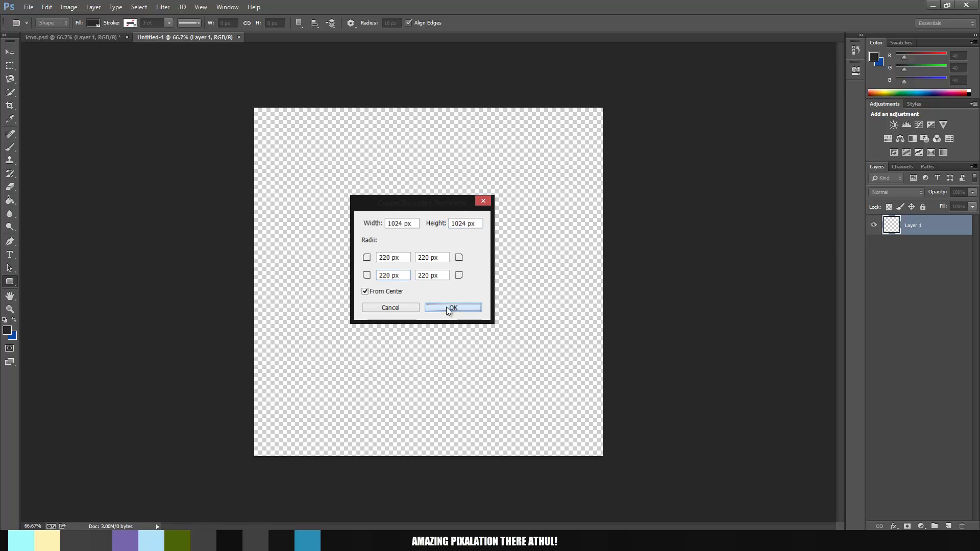
Align the rounded rectangle to X 0 px, Y 0 px and collapse the Properties panel
click(10, 52)
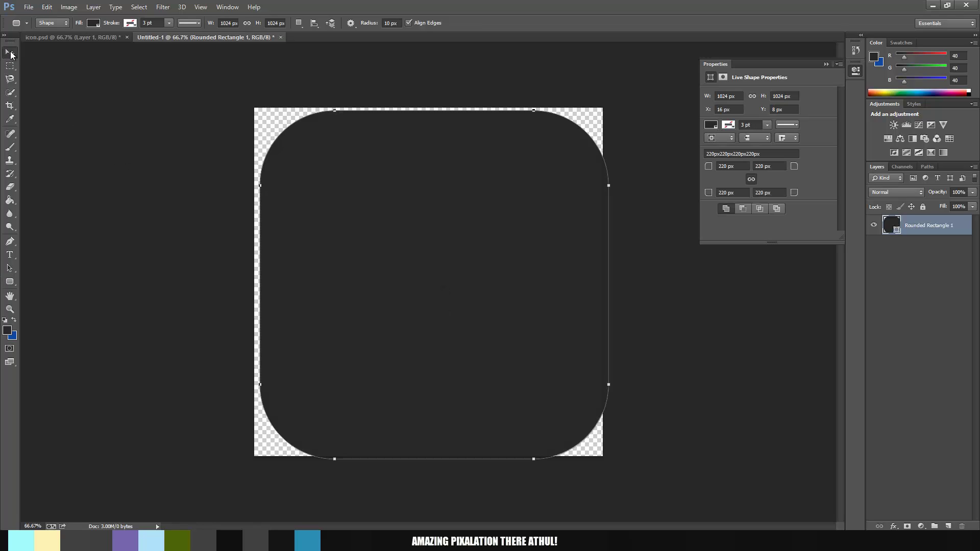
drag(442, 235, 436, 234)
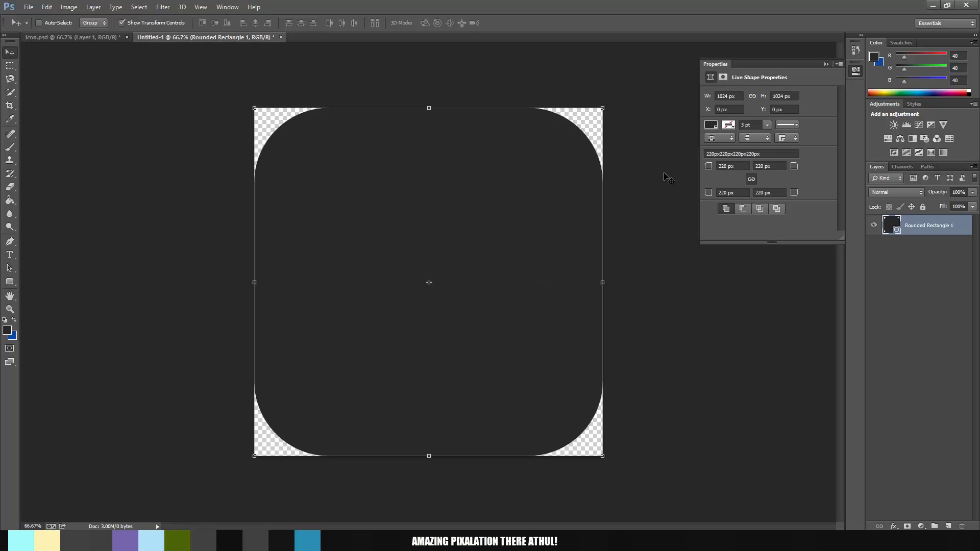
click(826, 64)
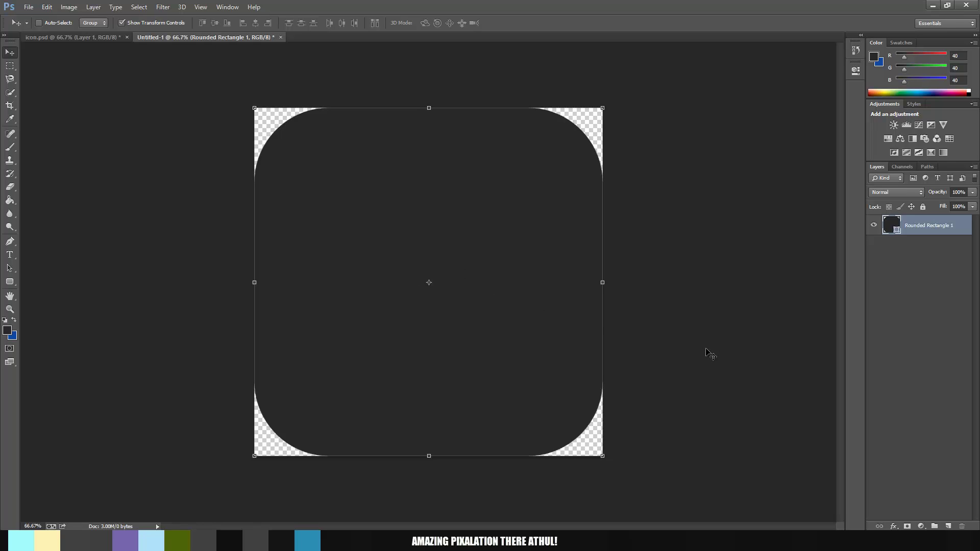
Add a Gradient fill layer and apply the Red, Green gradient preset
click(921, 528)
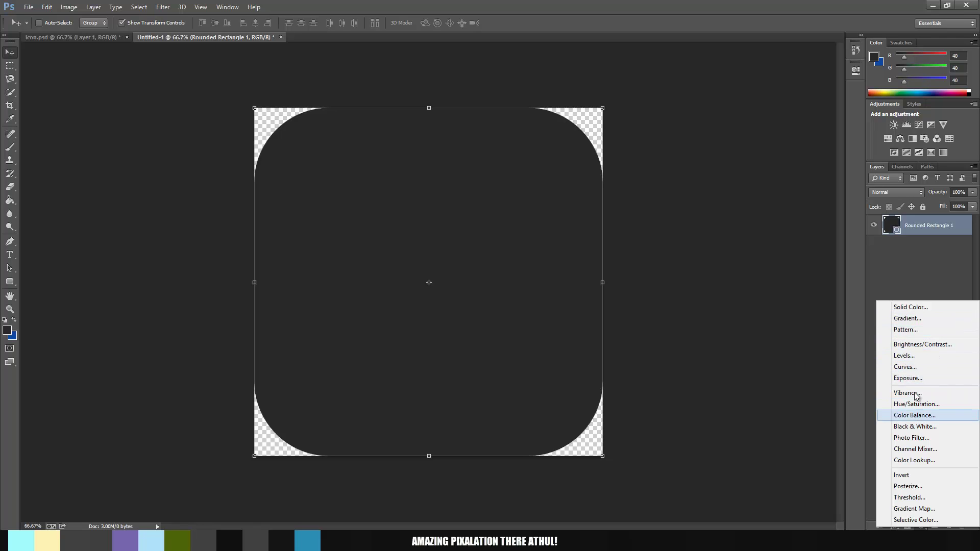
click(907, 319)
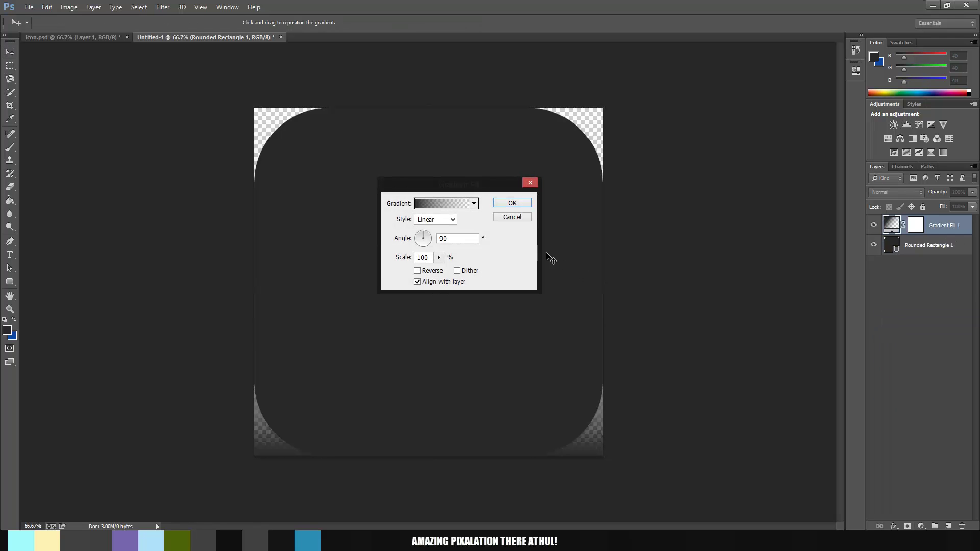
drag(456, 186, 435, 201)
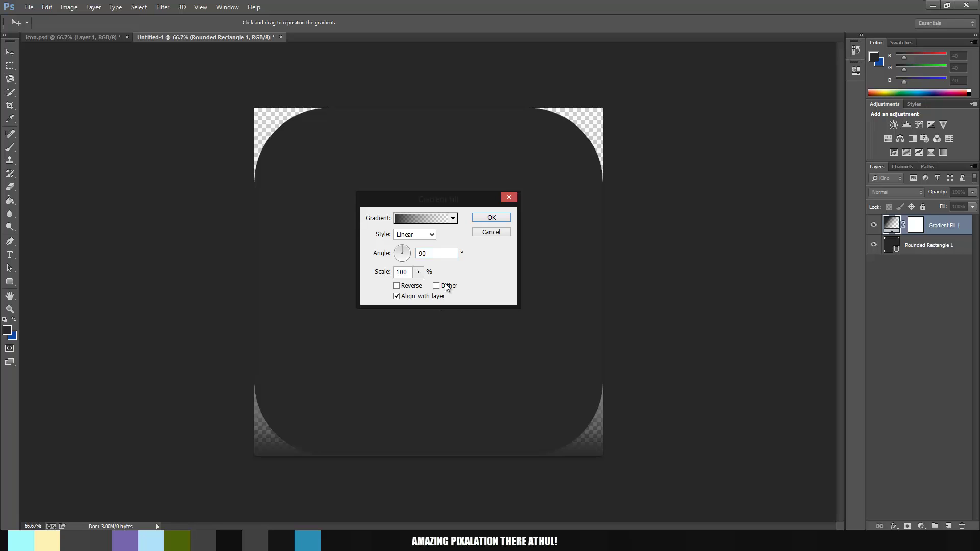
click(425, 222)
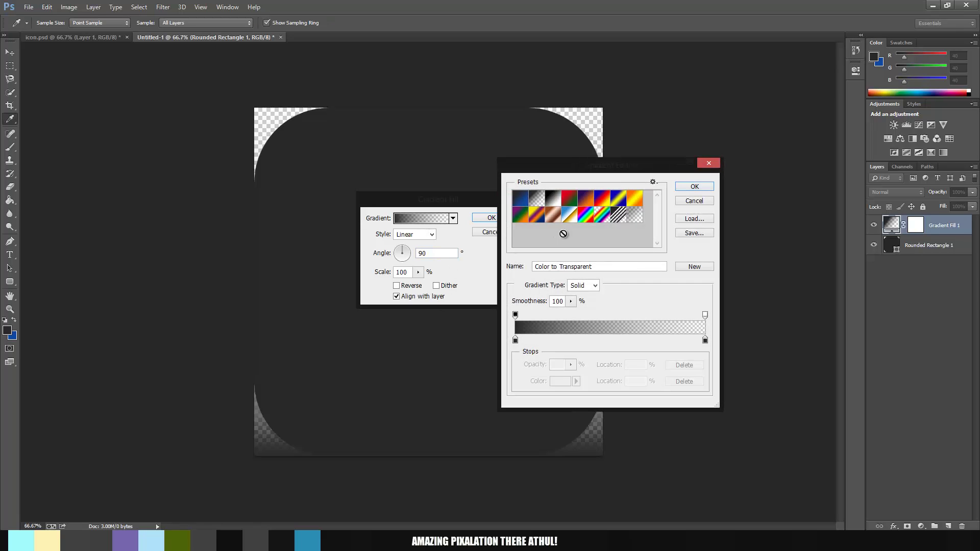
click(572, 203)
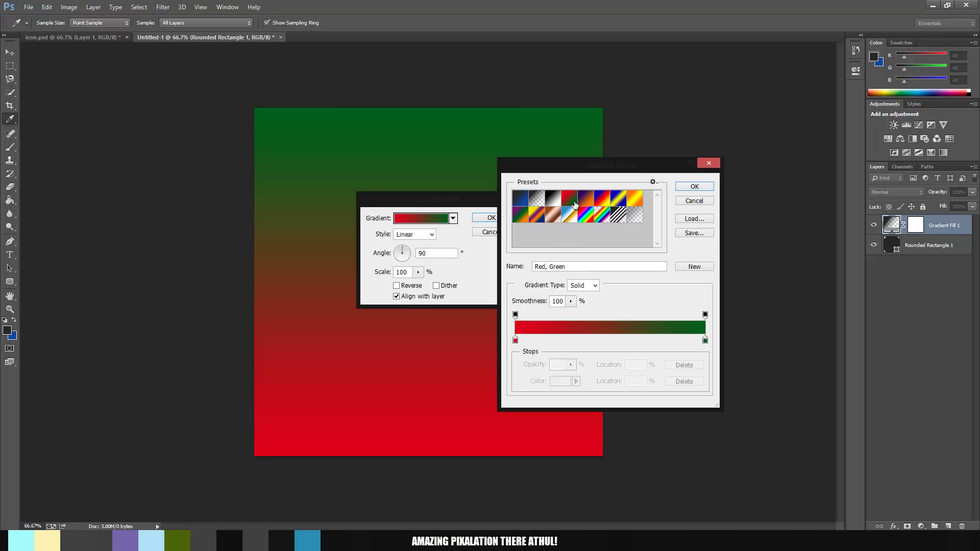
Recolour the left gradient stop from red to blue (2a16c2)
double_click(516, 340)
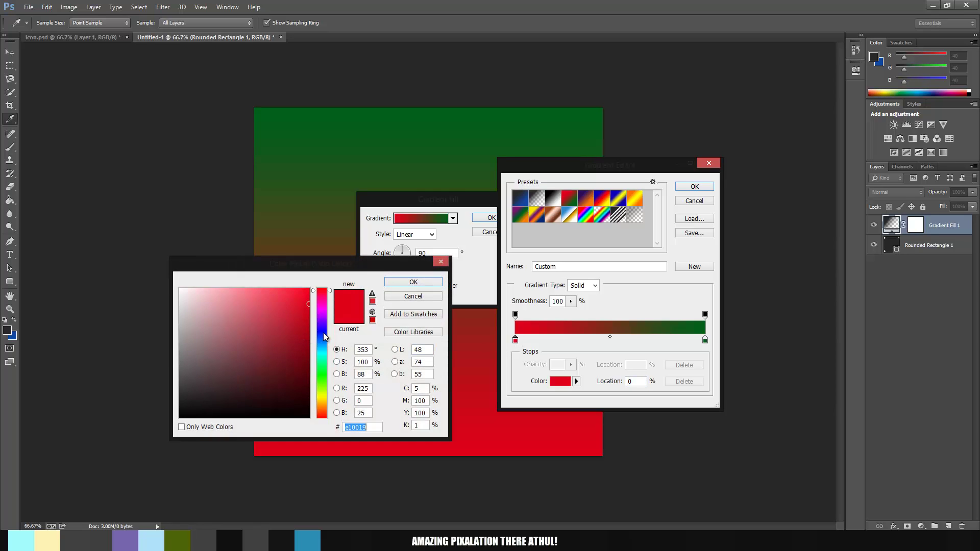
click(320, 327)
click(310, 329)
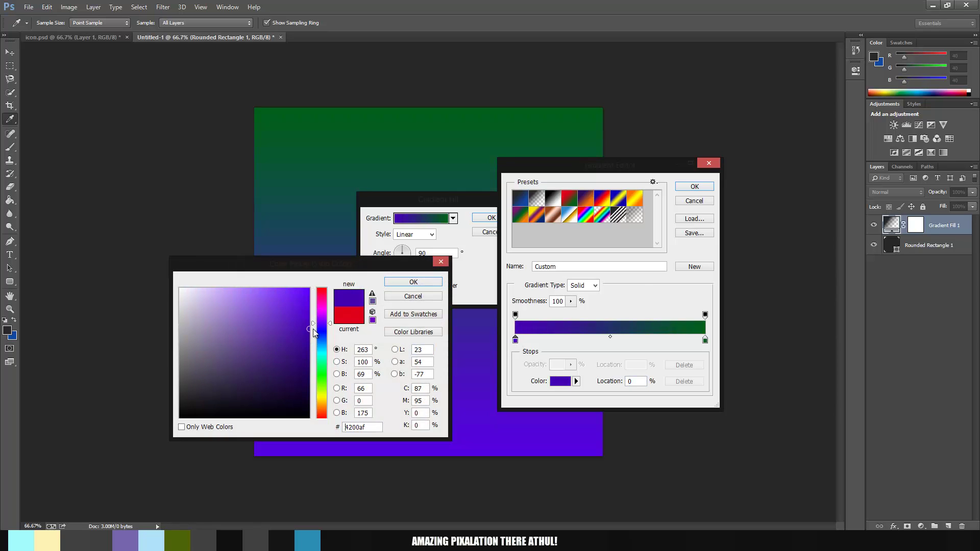
click(323, 330)
click(322, 324)
click(310, 318)
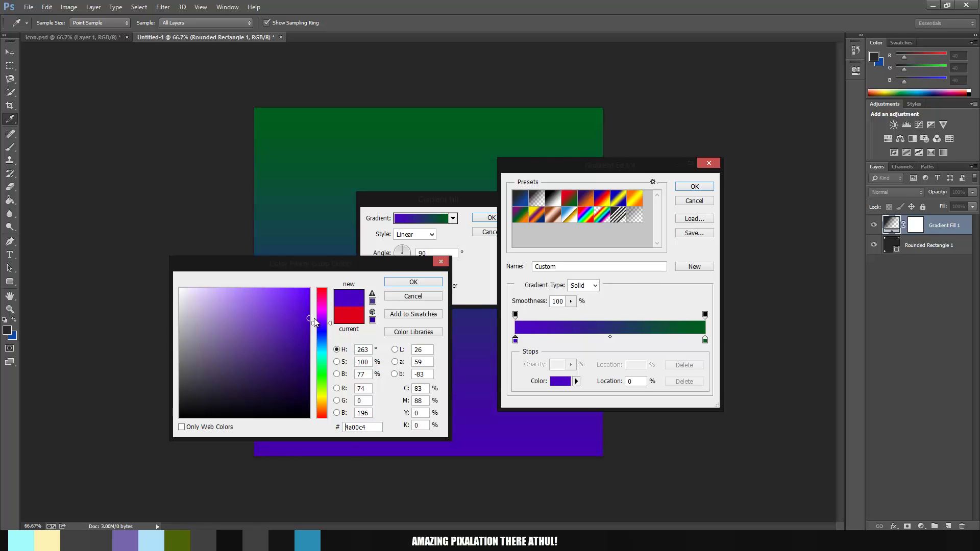
click(324, 328)
click(296, 319)
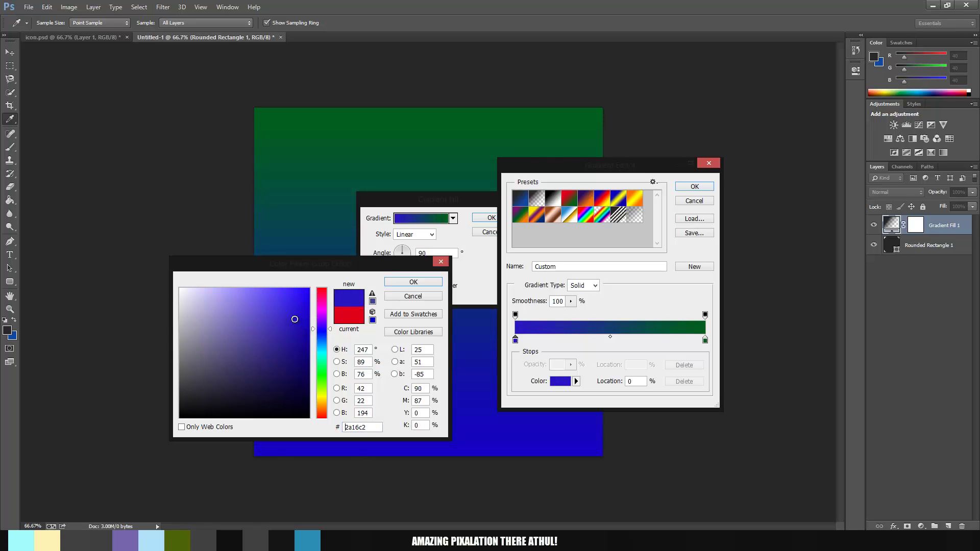
click(413, 281)
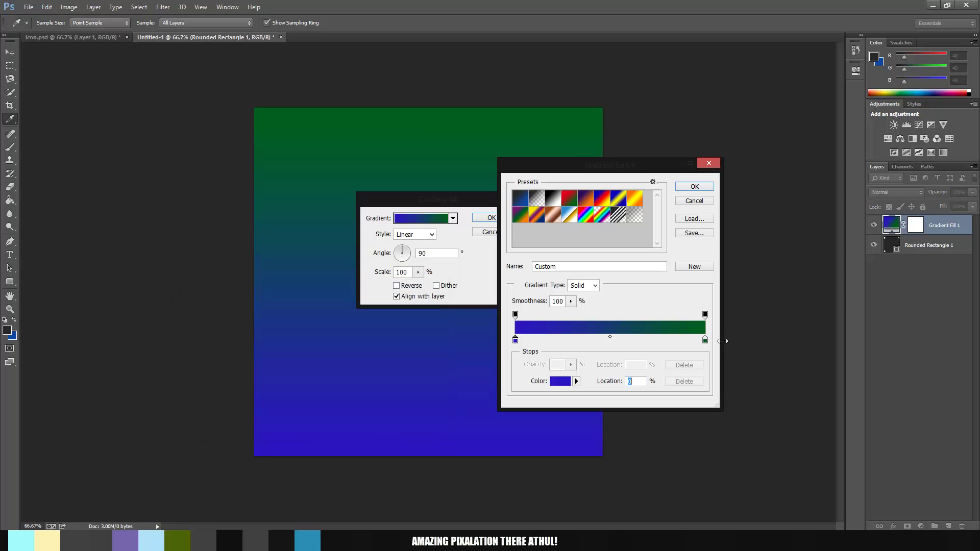
Recolour the right gradient stop to a lighter blue, starting from 001b60
double_click(705, 341)
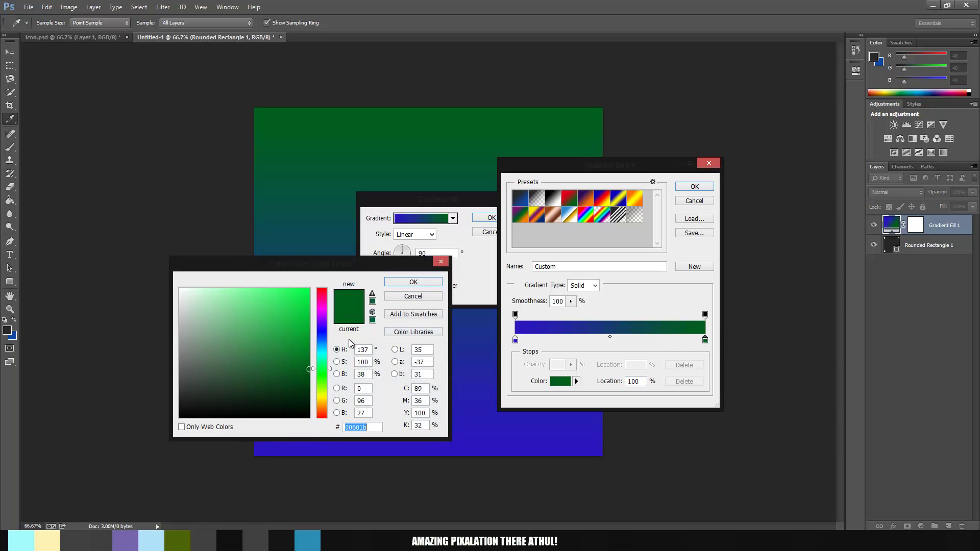
text(001b60)
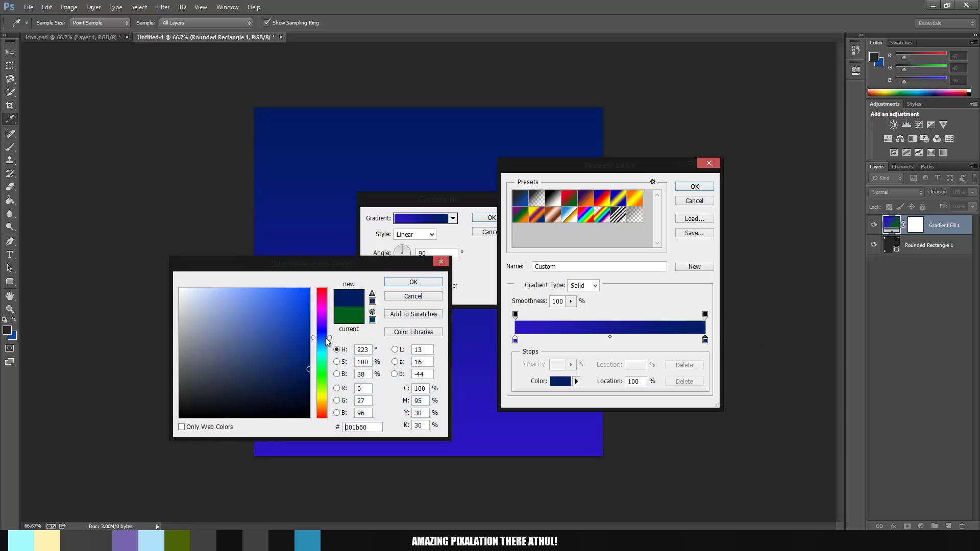
mouse_move(286, 329)
mouse_down()
mouse_move(251, 334)
mouse_move(283, 314)
mouse_up()
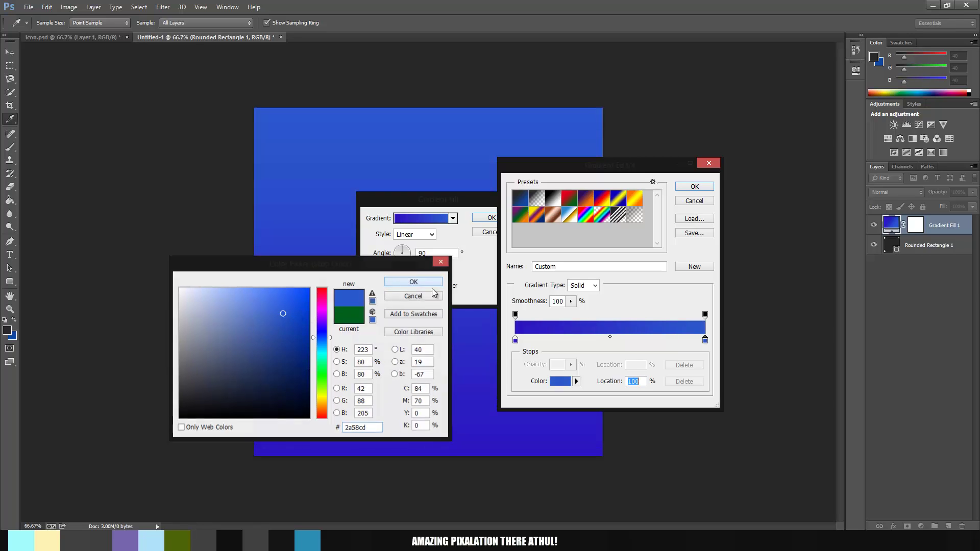
click(398, 282)
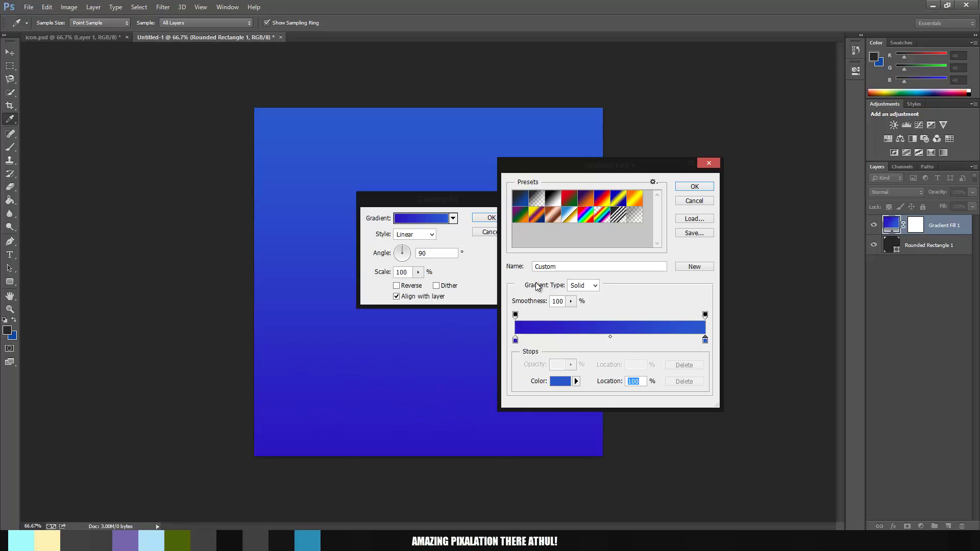
Apply the gradient as Linear at 90° with Dither turned on
click(694, 187)
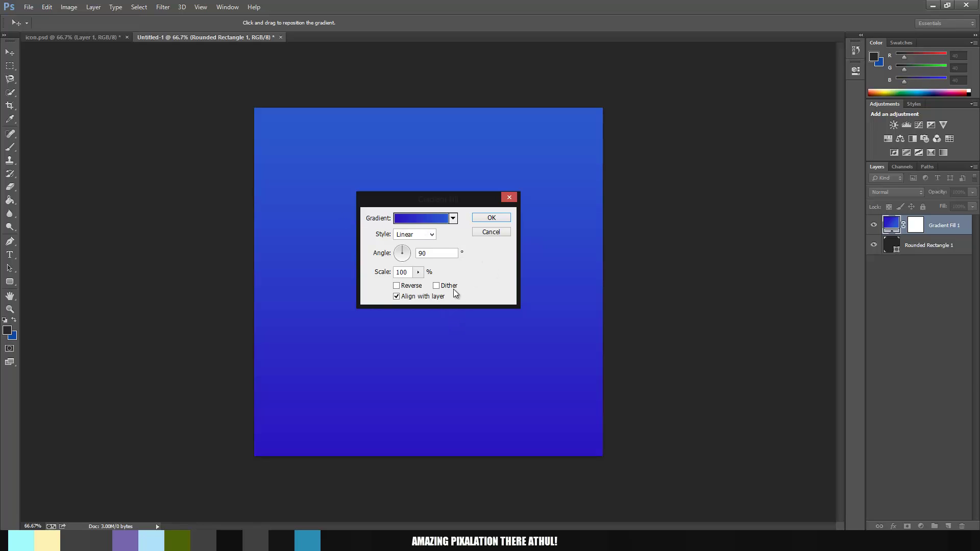
click(438, 287)
click(482, 219)
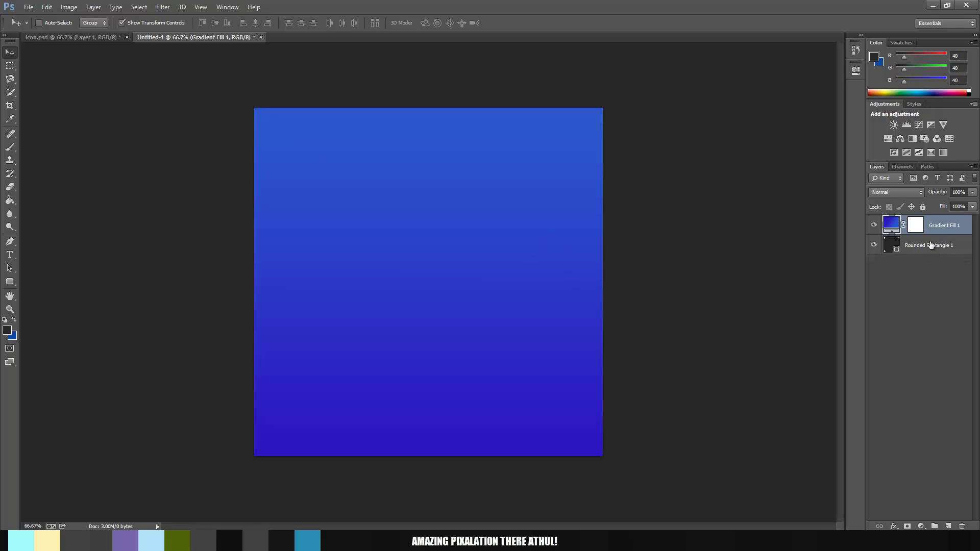
Clip Gradient Fill 1 to the rounded rectangle, then select the Rounded Rectangle 1 layer
right_click(943, 232)
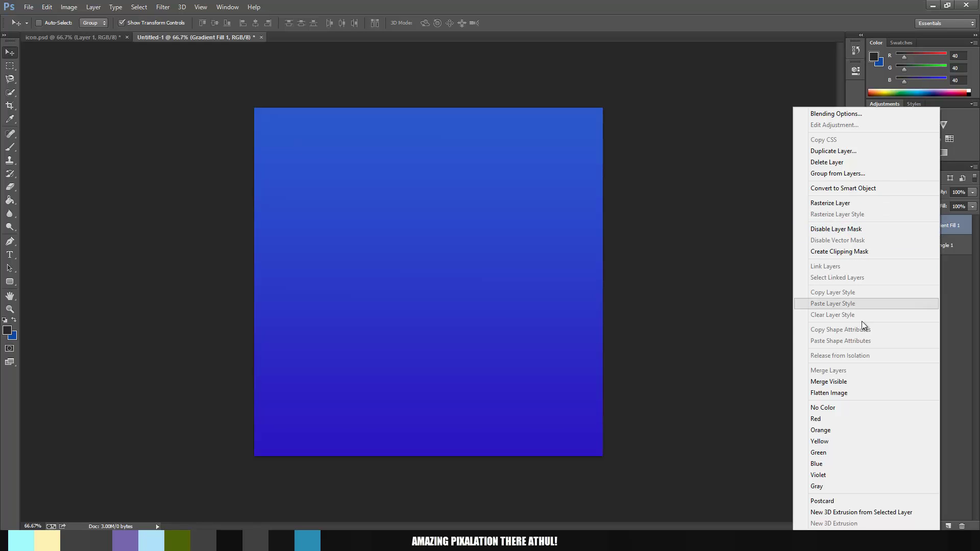
click(886, 252)
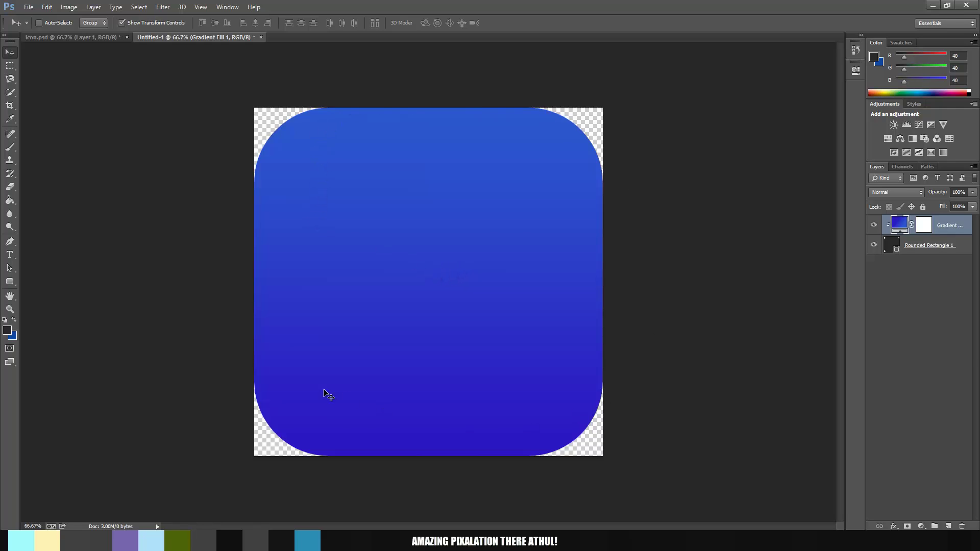
click(966, 254)
right_click(967, 258)
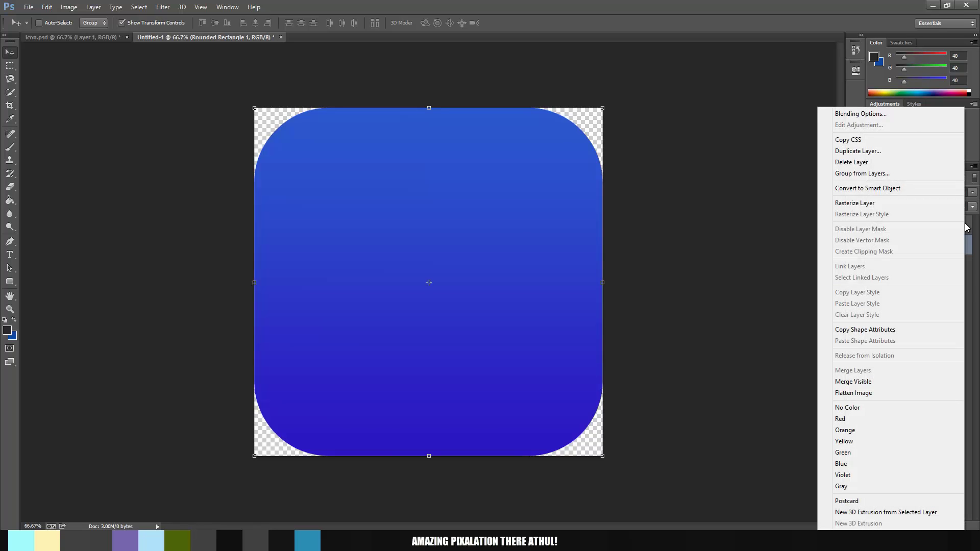
Add an Inner Shadow to the rounded square: size about 136 px, choke 21%, distance 0 px
click(905, 115)
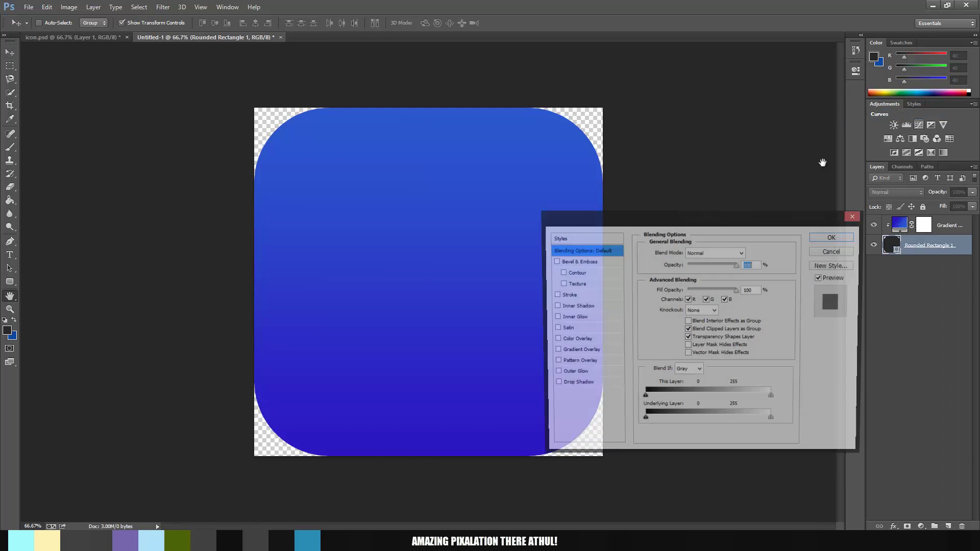
click(566, 307)
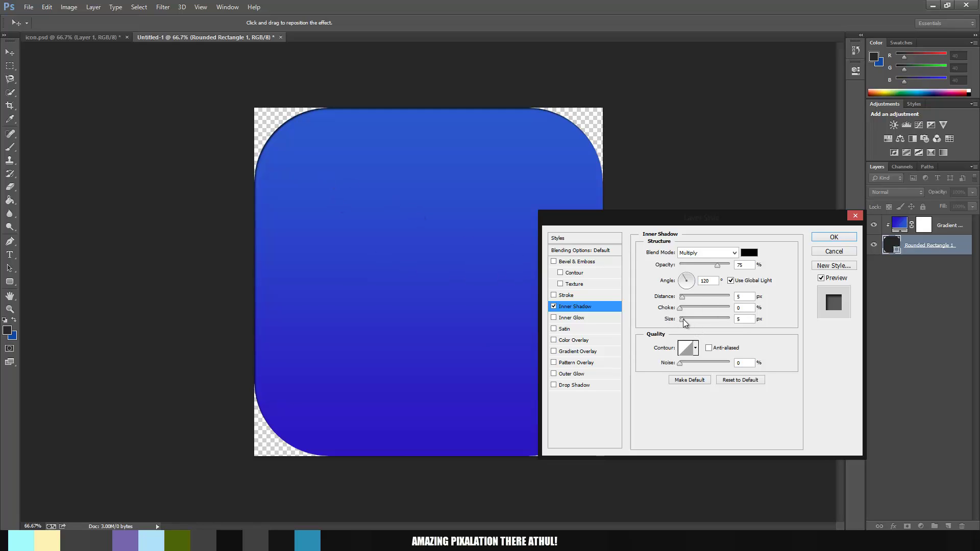
drag(685, 321, 711, 328)
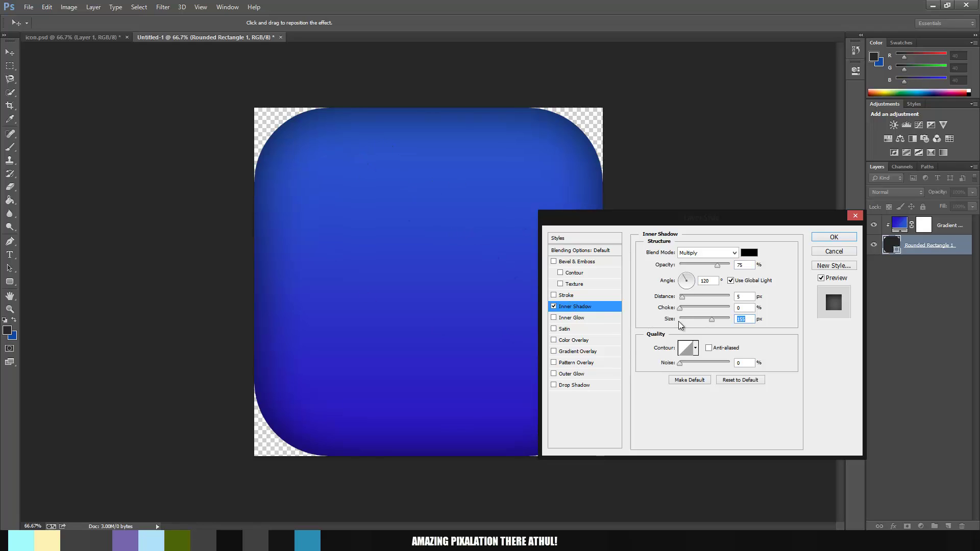
drag(682, 314, 692, 317)
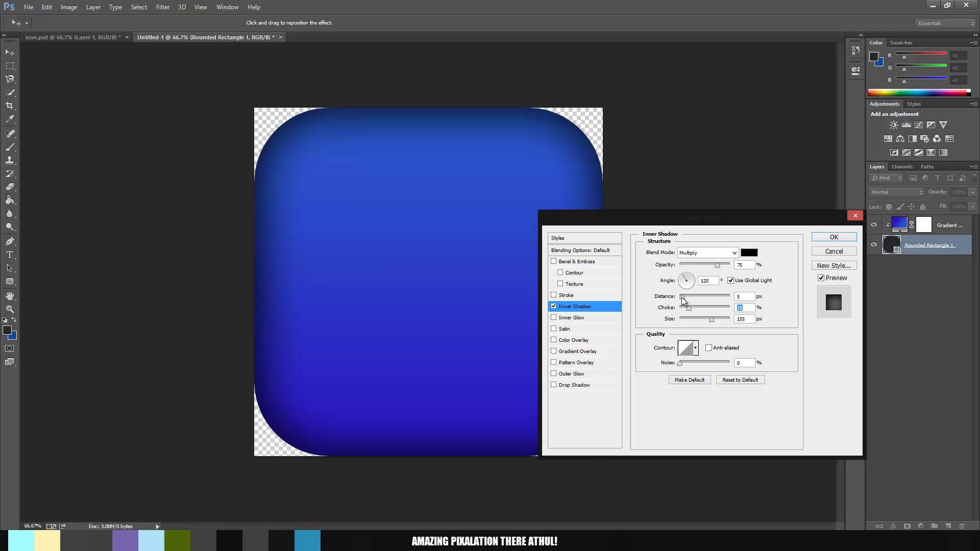
drag(682, 300, 678, 298)
click(834, 237)
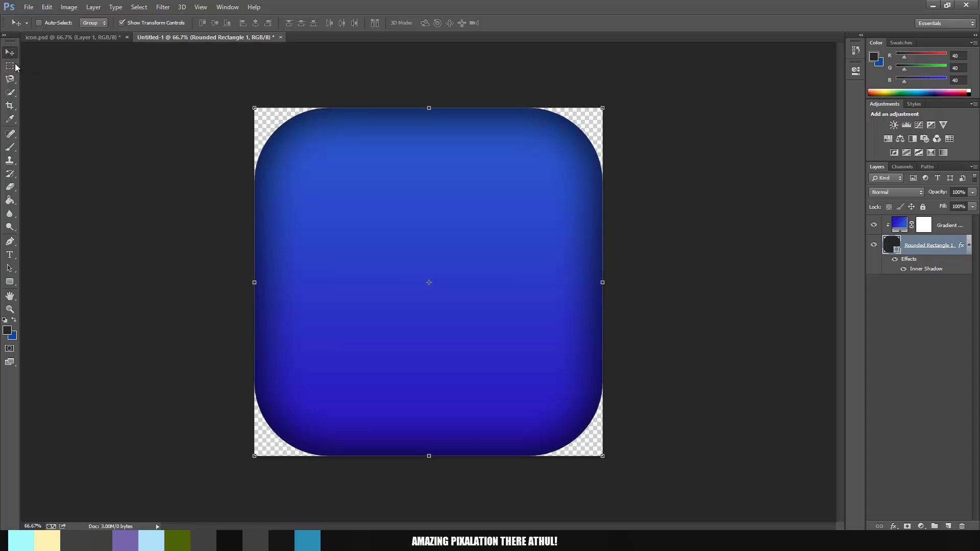
click(935, 232)
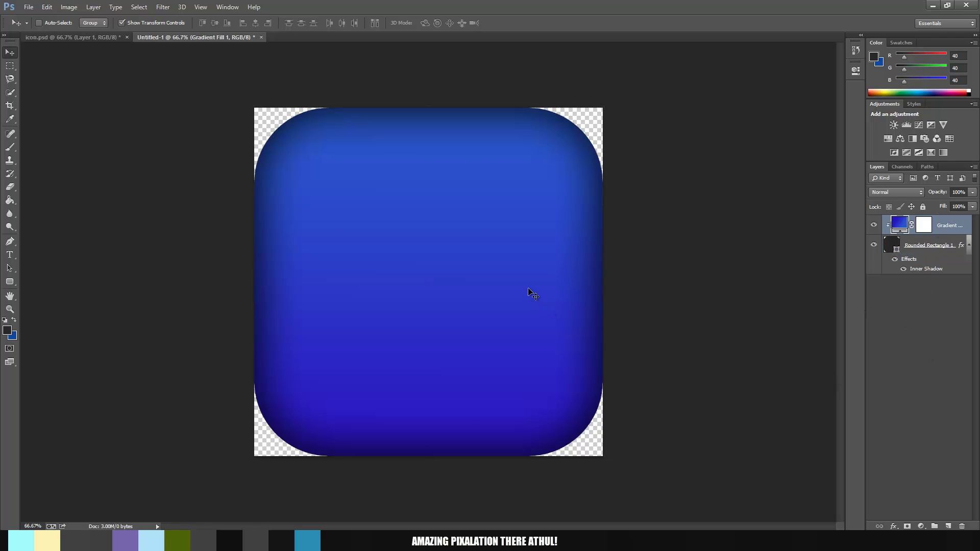
click(68, 39)
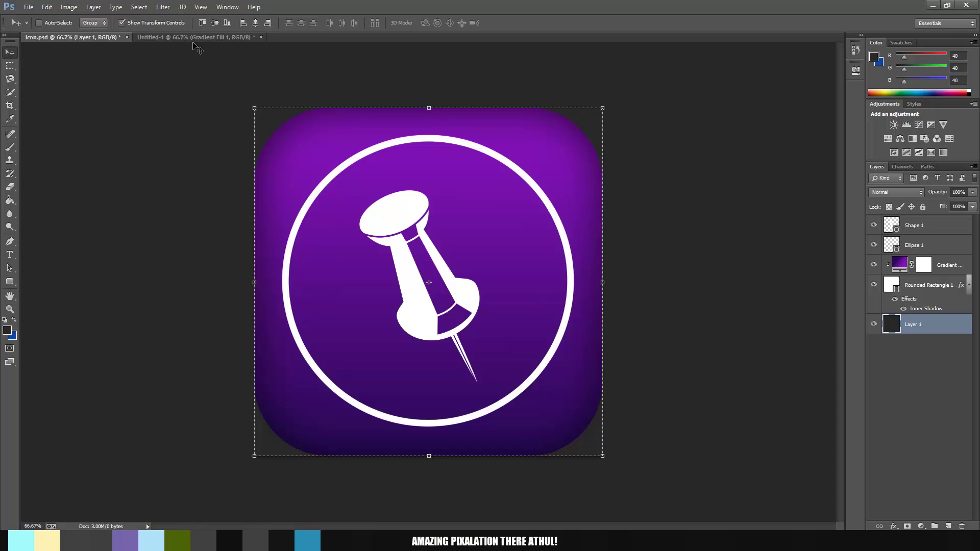
click(235, 38)
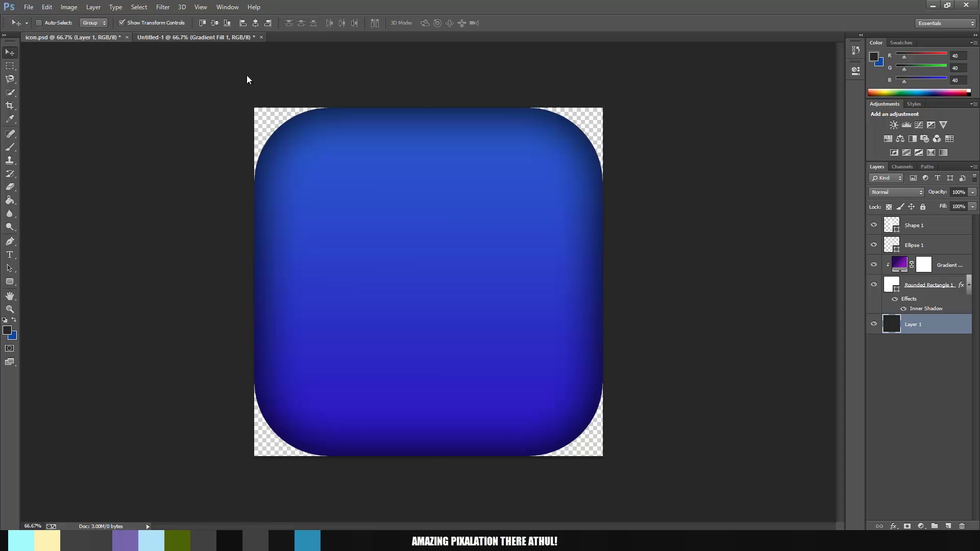
click(95, 34)
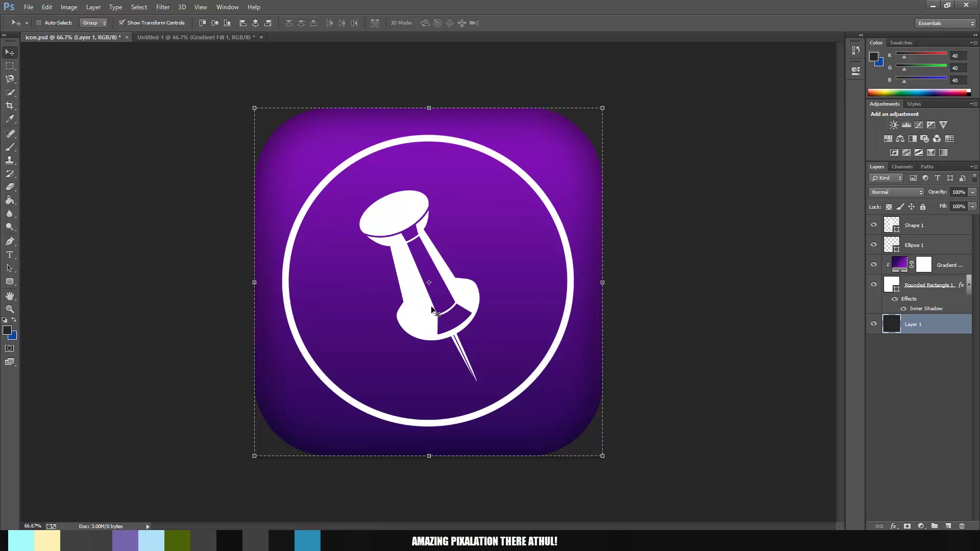
click(10, 242)
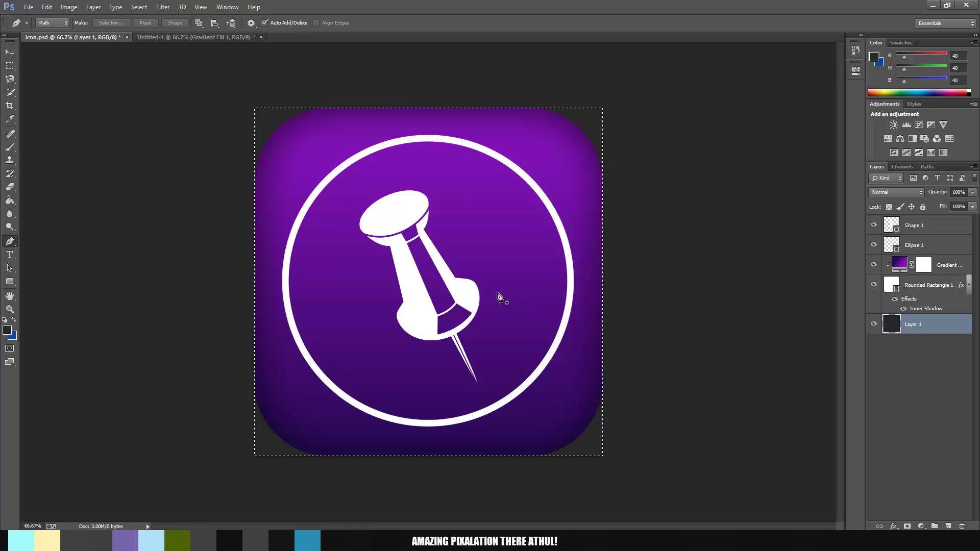
click(158, 38)
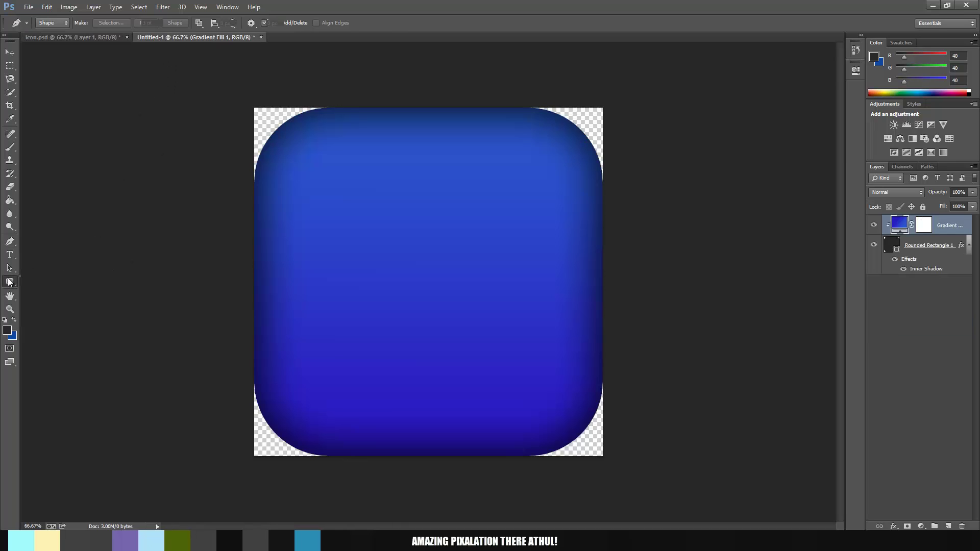
Switch to the Custom Shape Tool and browse the shape picker and its library options
drag(10, 282, 52, 329)
click(52, 329)
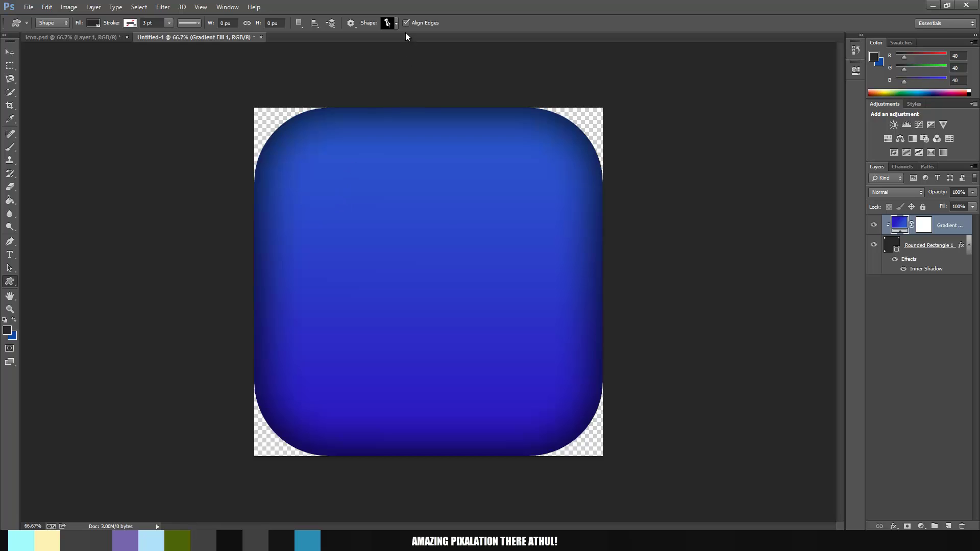
right_click(16, 280)
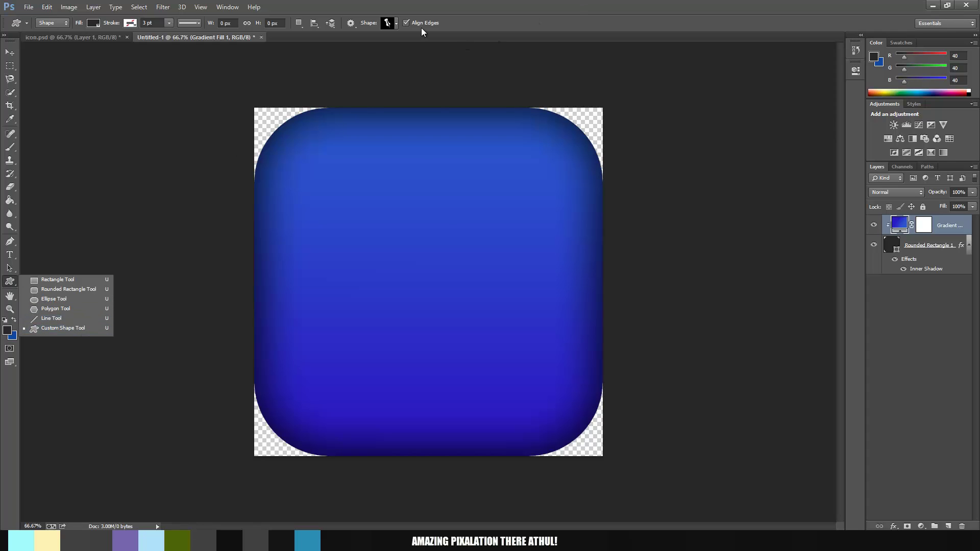
click(342, 24)
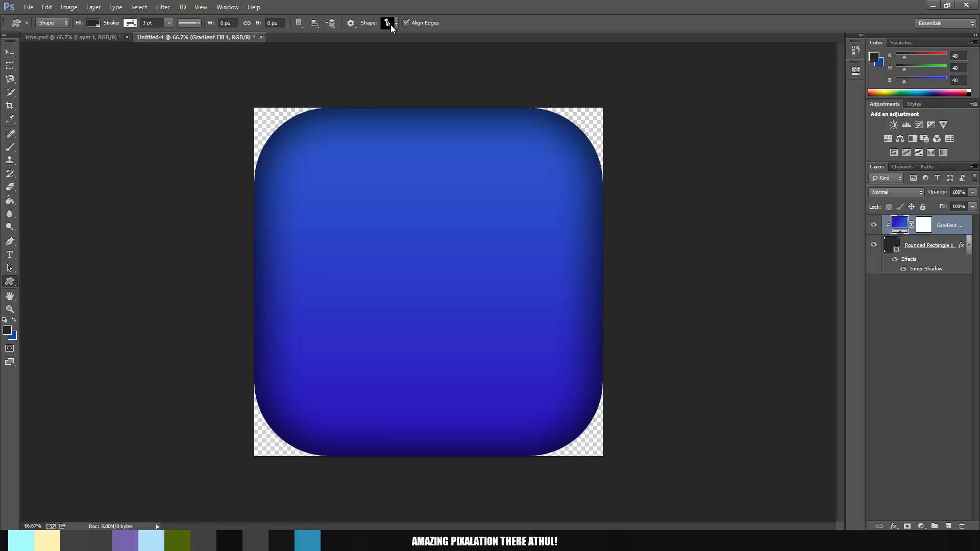
click(396, 24)
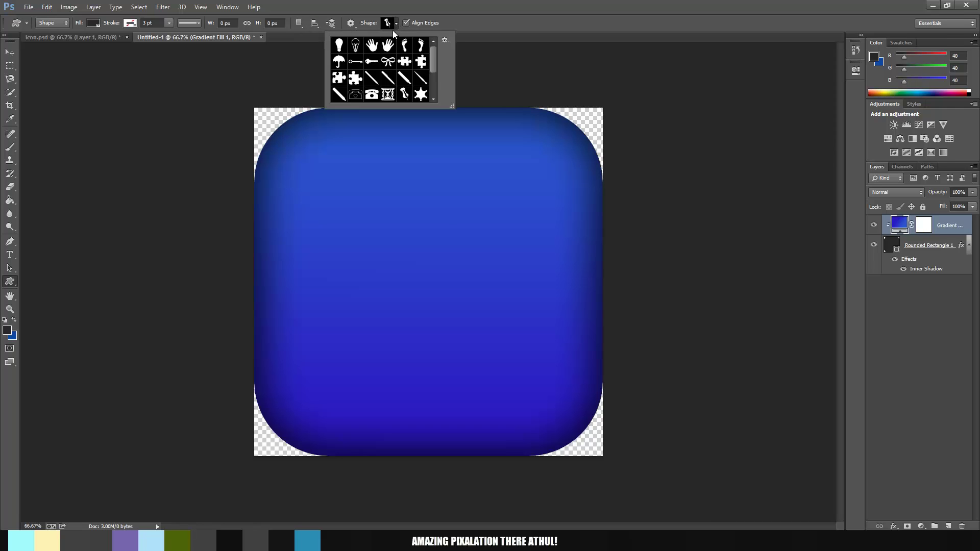
click(445, 40)
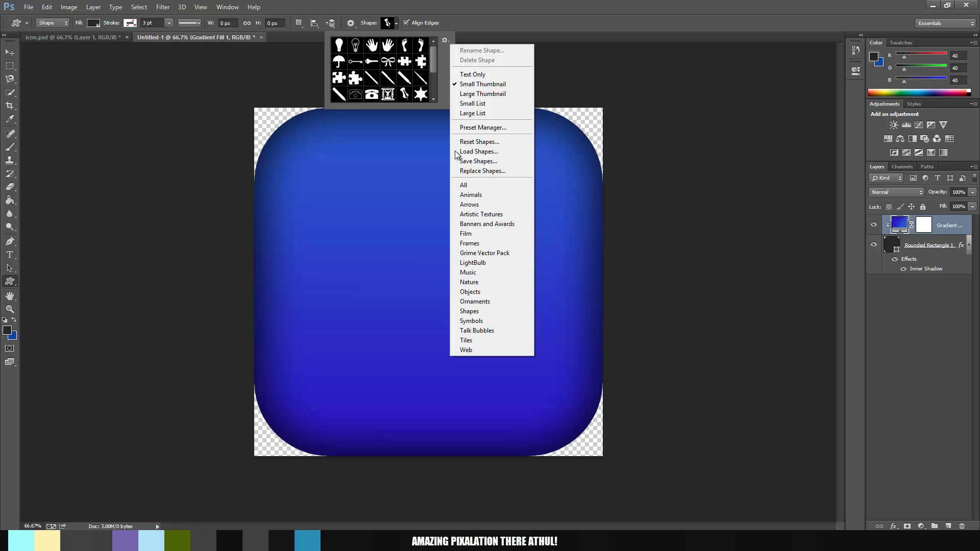
click(436, 61)
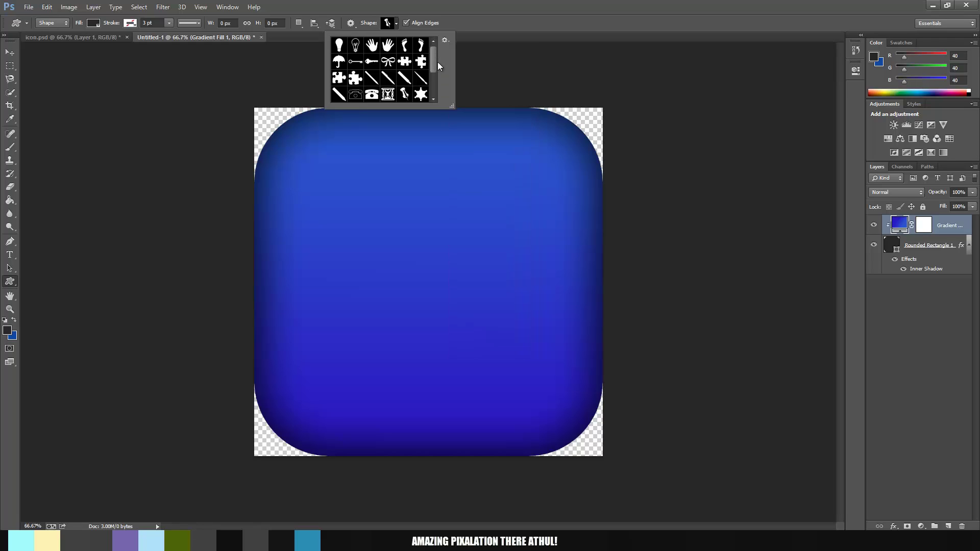
click(397, 23)
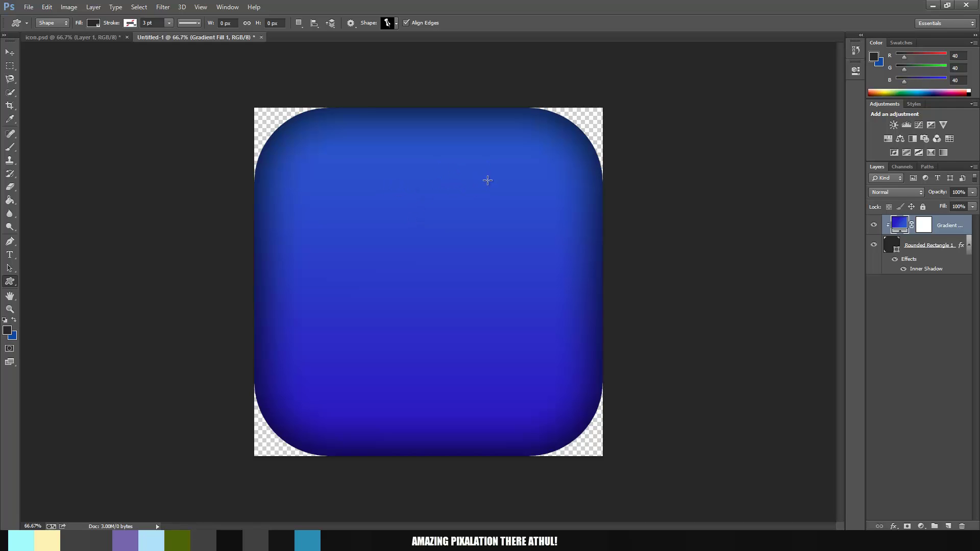
Draw the pushpin shape across the icon's middle and shift it slightly left and down
drag(369, 180, 539, 352)
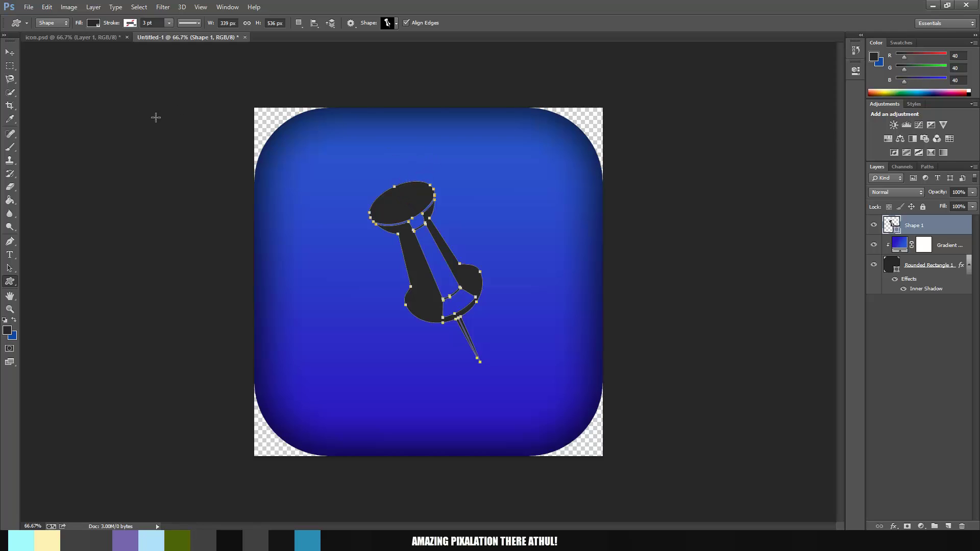
click(10, 52)
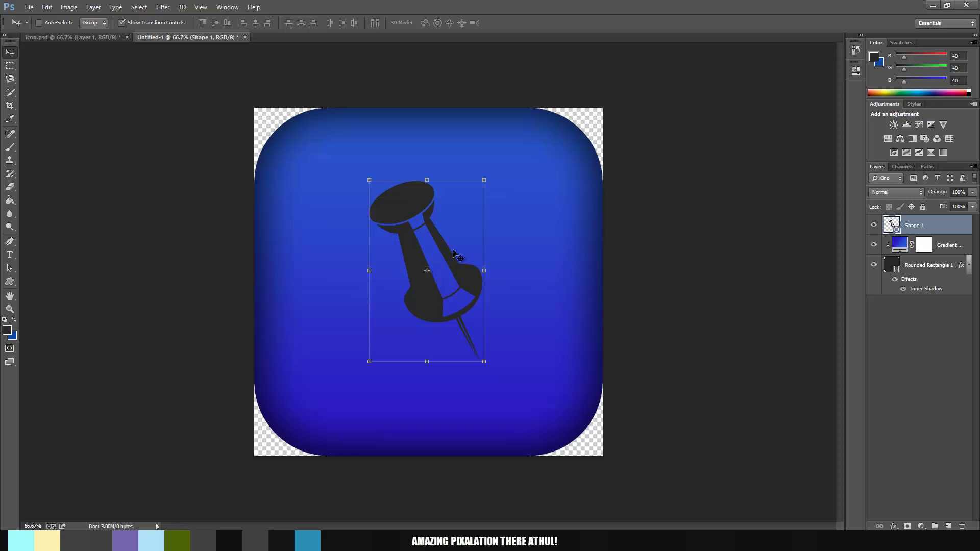
drag(454, 253, 441, 270)
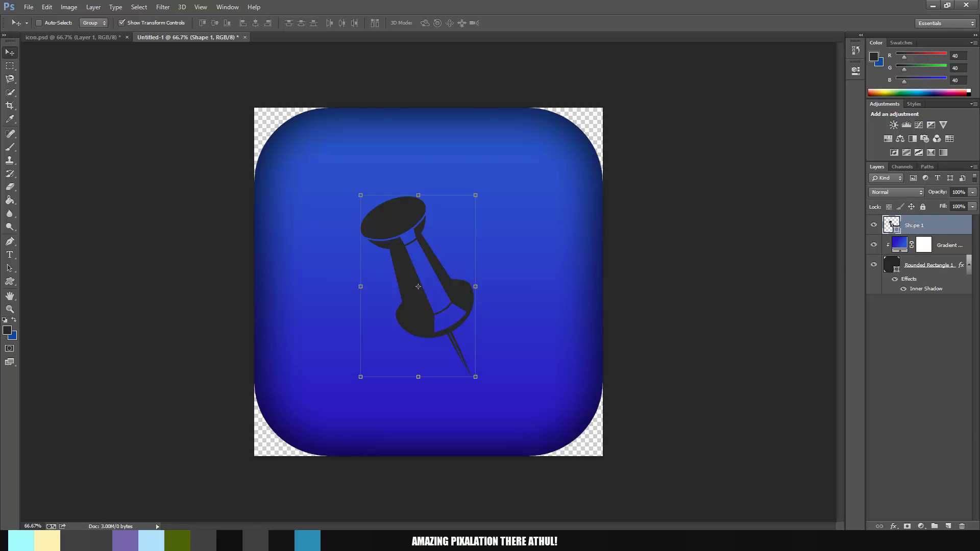
Fill the pushpin with white (ffffff) and nudge it slightly right
double_click(895, 223)
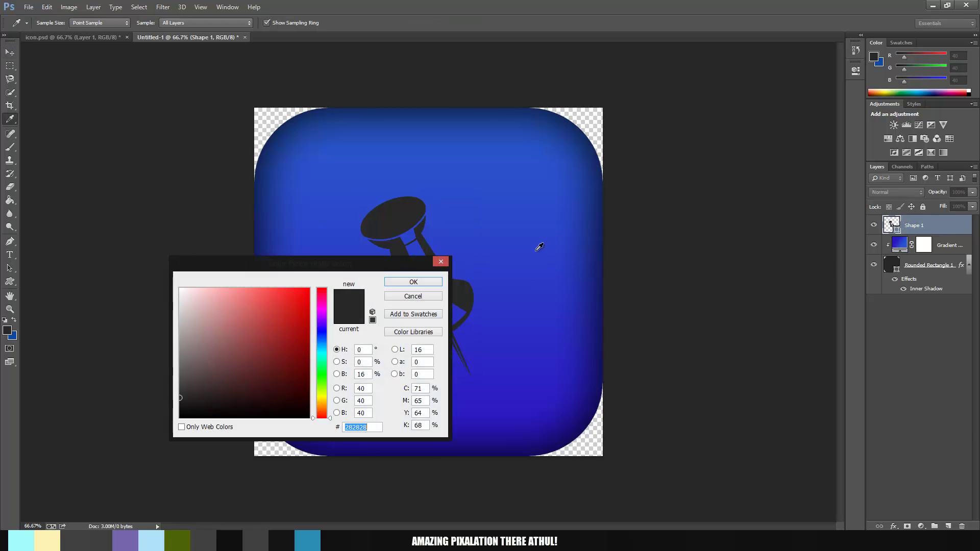
text(ffffff)
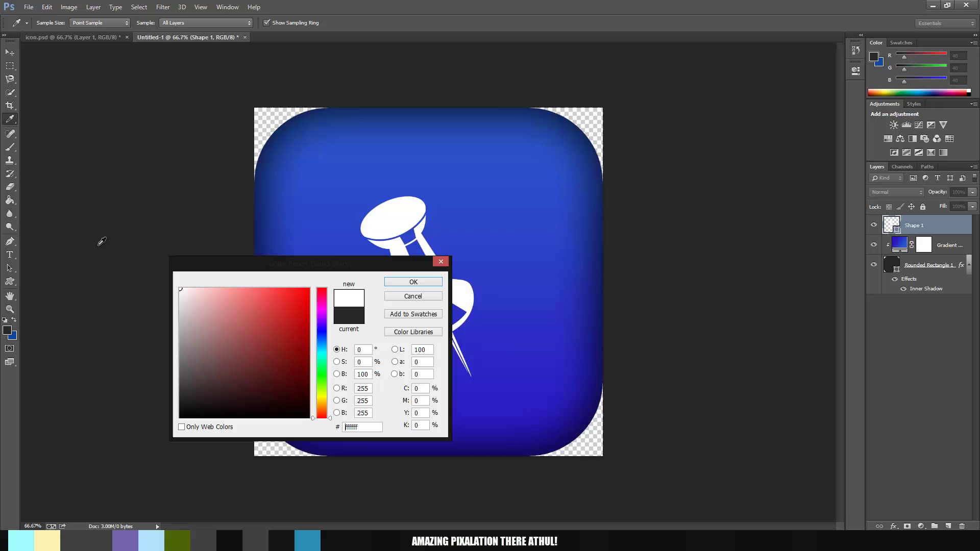
click(430, 284)
key(v)
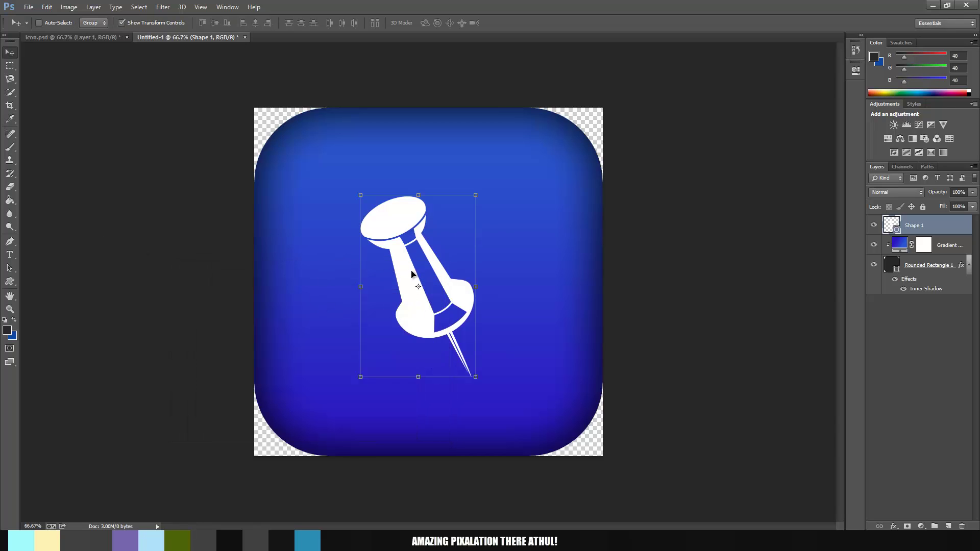
drag(403, 270, 432, 264)
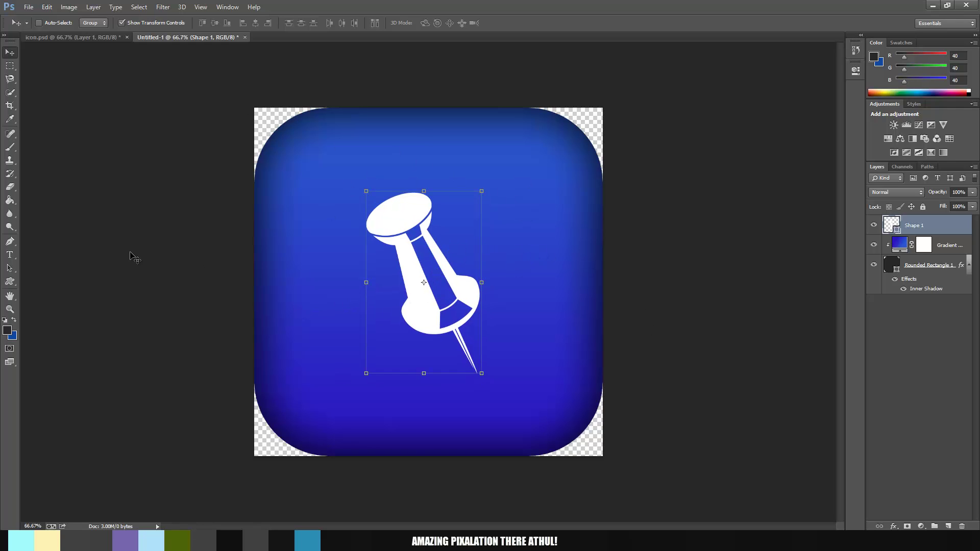
drag(9, 281, 38, 300)
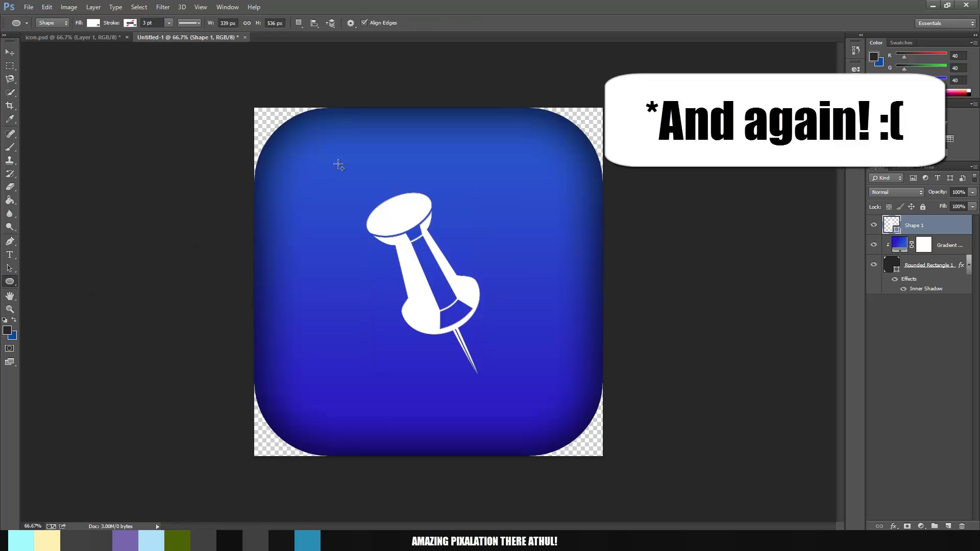
Draw a large white circle across the icon and shift it up and left
mouse_move(303, 150)
mouse_down()
mouse_move(619, 409)
mouse_move(615, 420)
mouse_move(646, 432)
mouse_up()
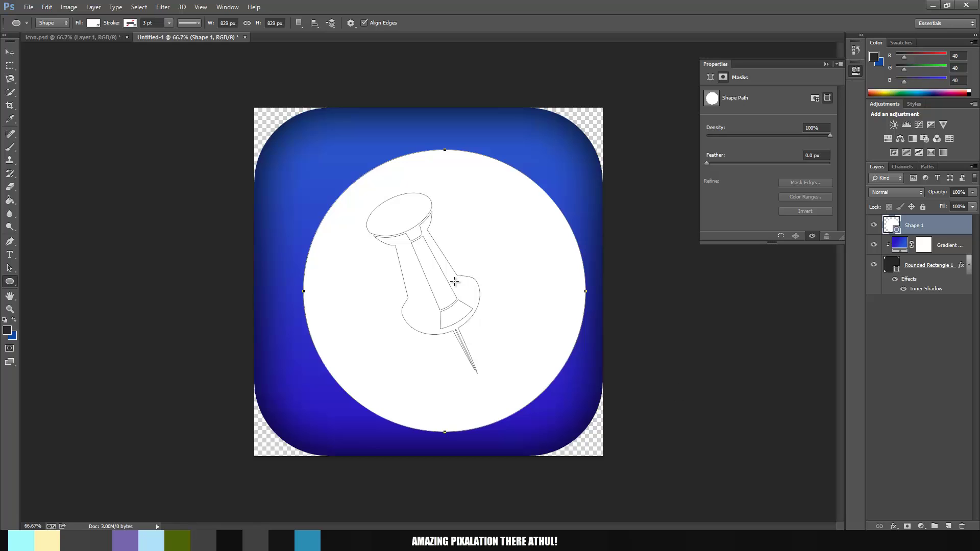
click(10, 52)
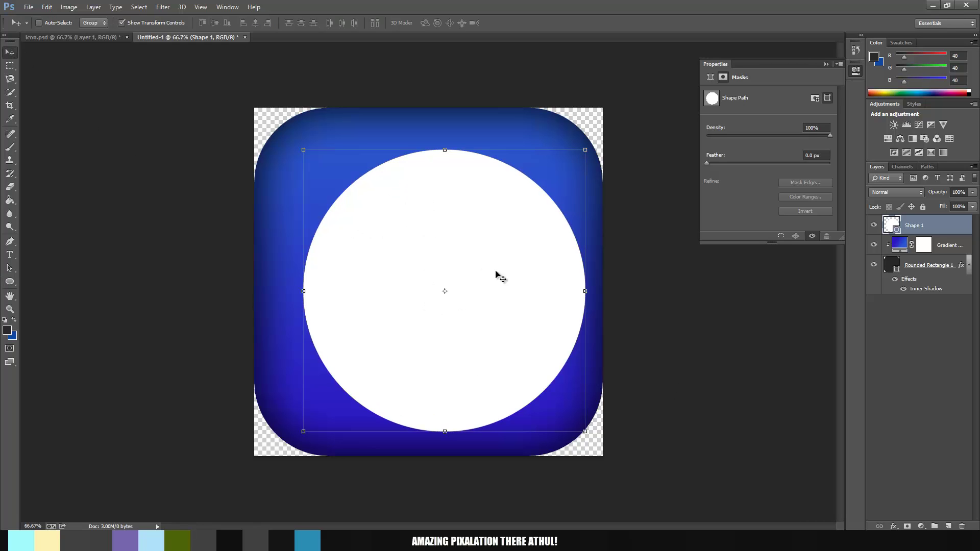
drag(499, 275, 473, 264)
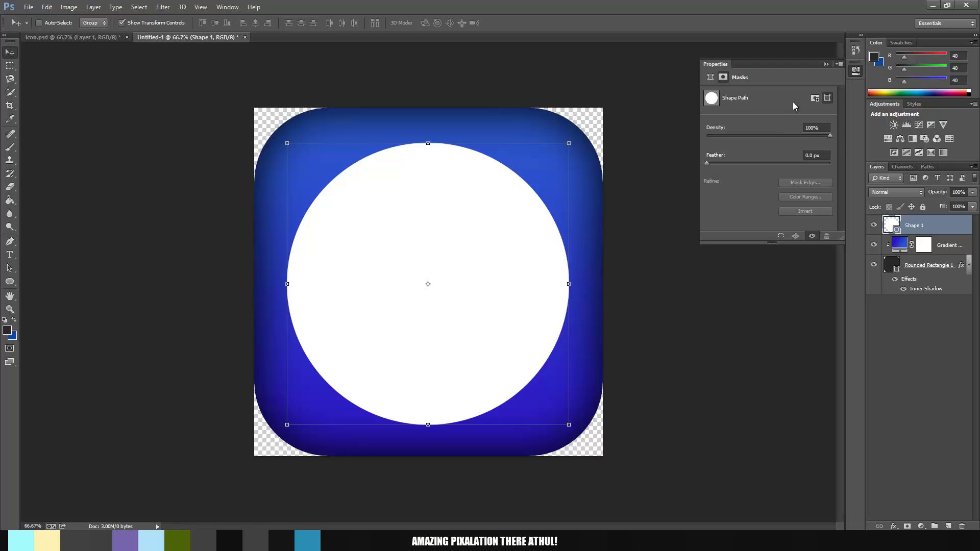
Undo the circle so only the pin remains, then add a new empty layer above it
click(838, 65)
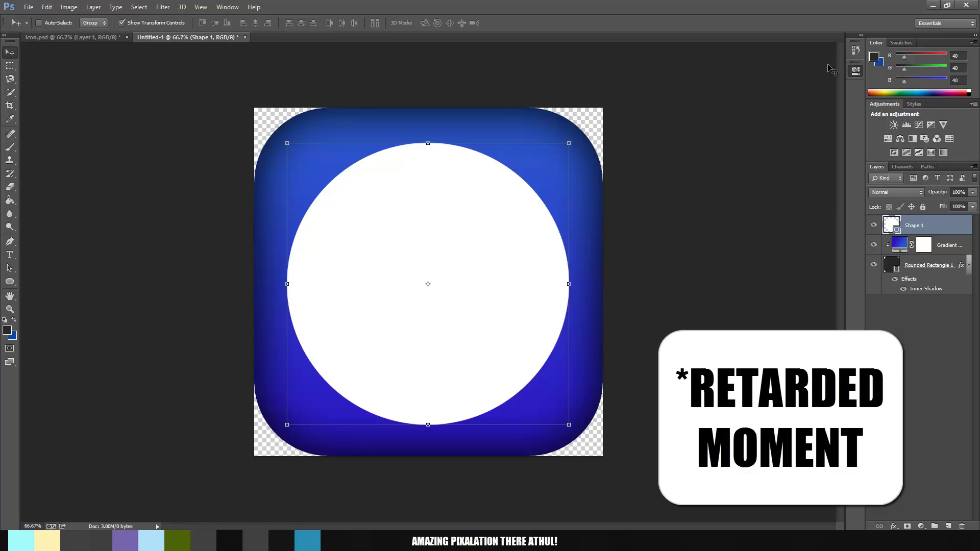
key(ctrl+z)
key(ctrl+z)
key(ctrl+z)
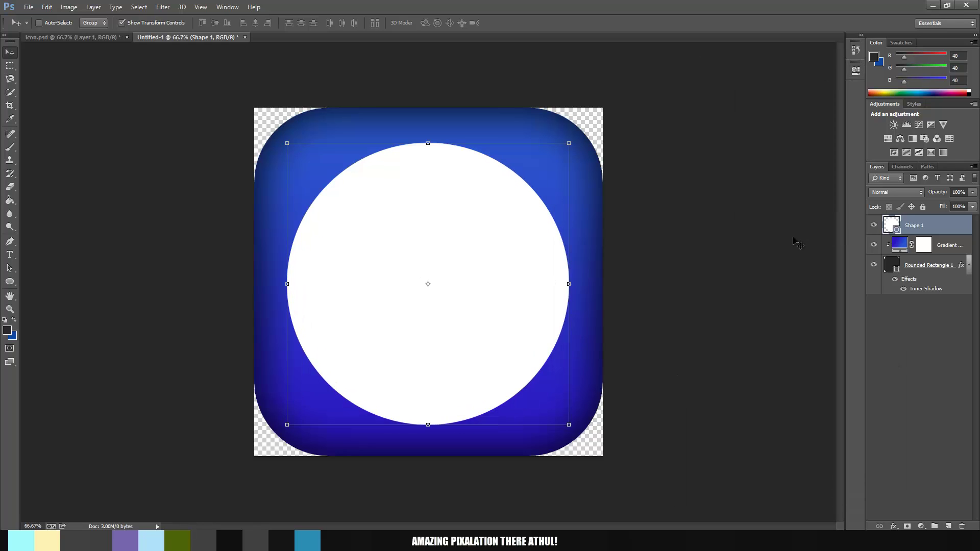
key(ctrl+alt+z)
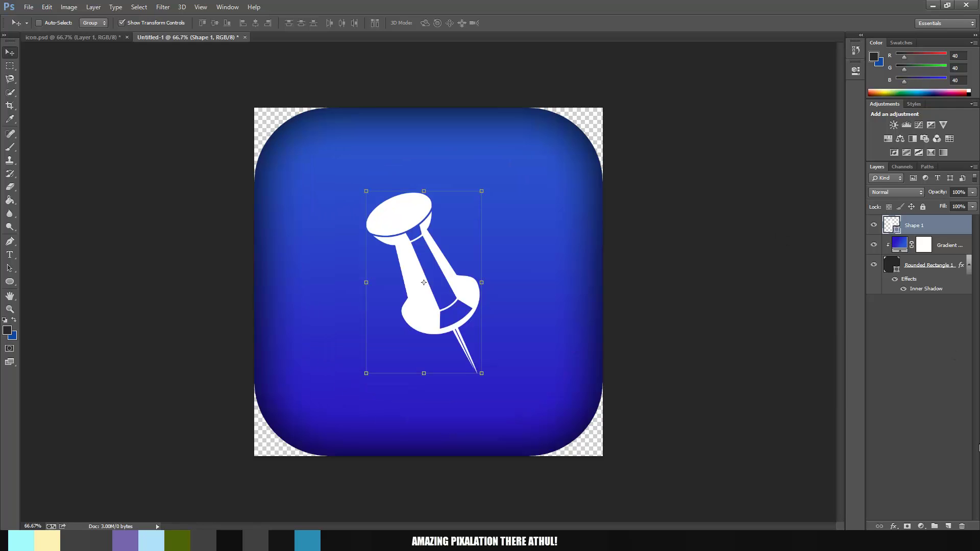
click(948, 526)
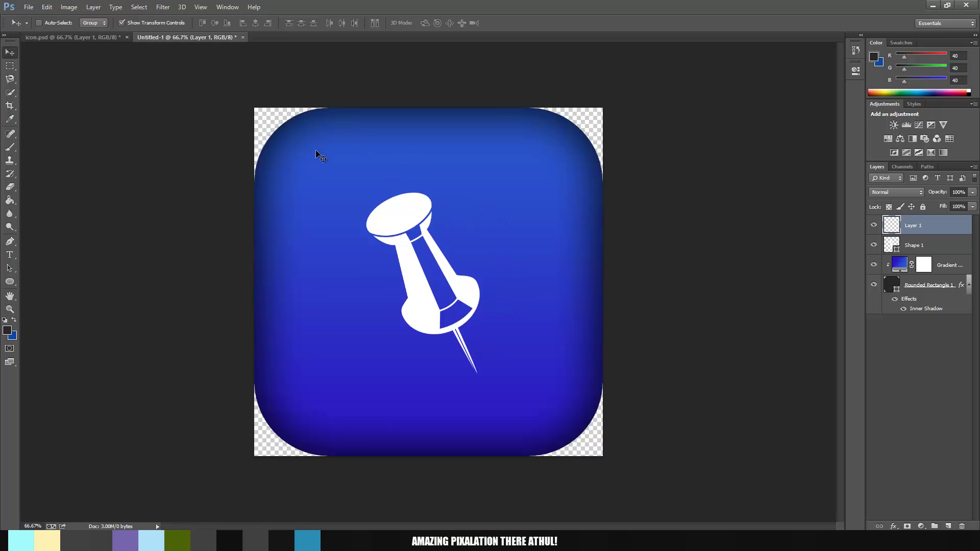
Draw a large ellipse over the icon and centre it on the pin
click(10, 281)
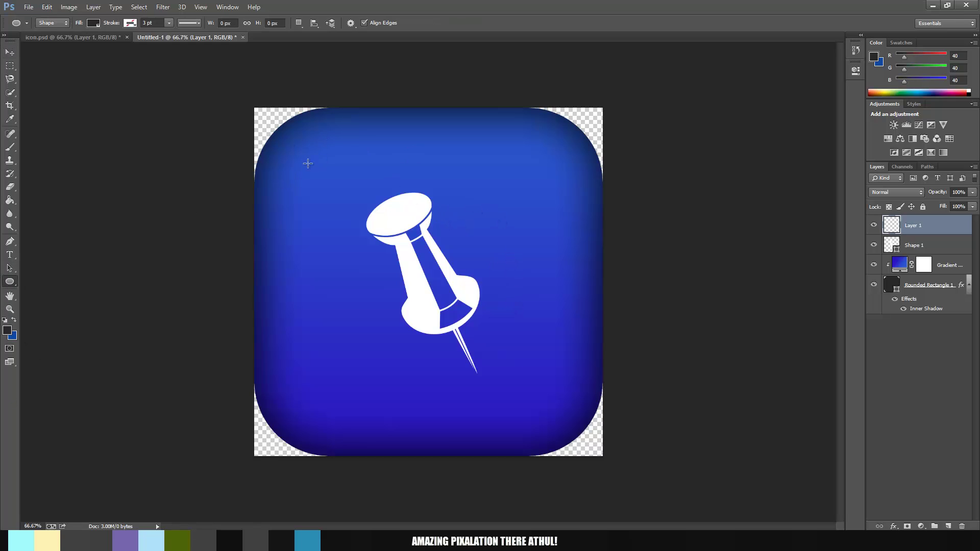
drag(440, 299, 621, 433)
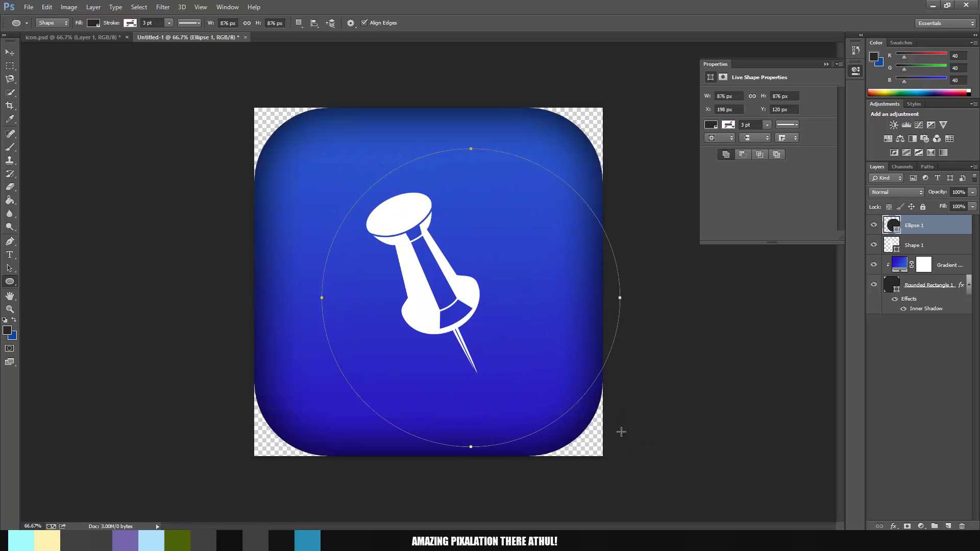
click(9, 53)
drag(569, 247, 519, 220)
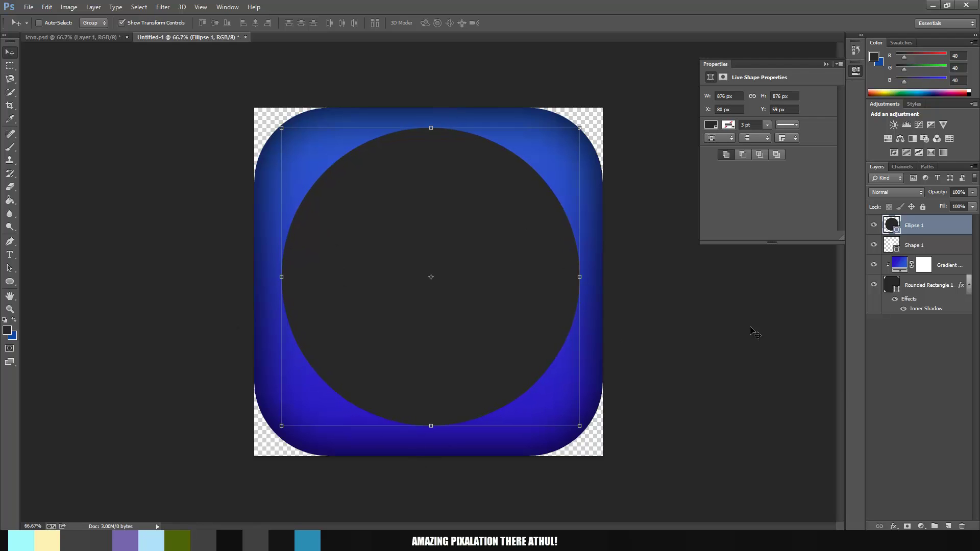
Set the circle to no fill with a white stroke about 20 pt thick
click(711, 126)
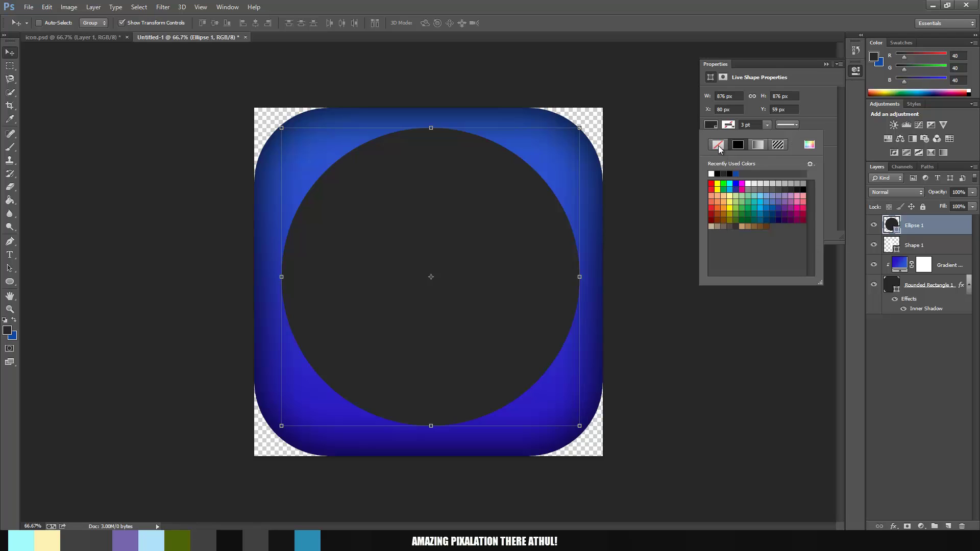
click(718, 146)
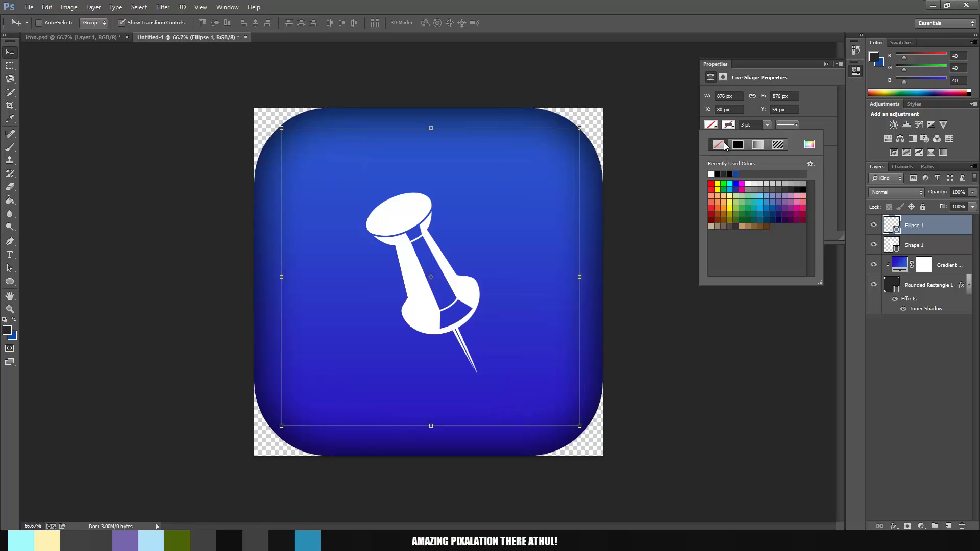
click(731, 126)
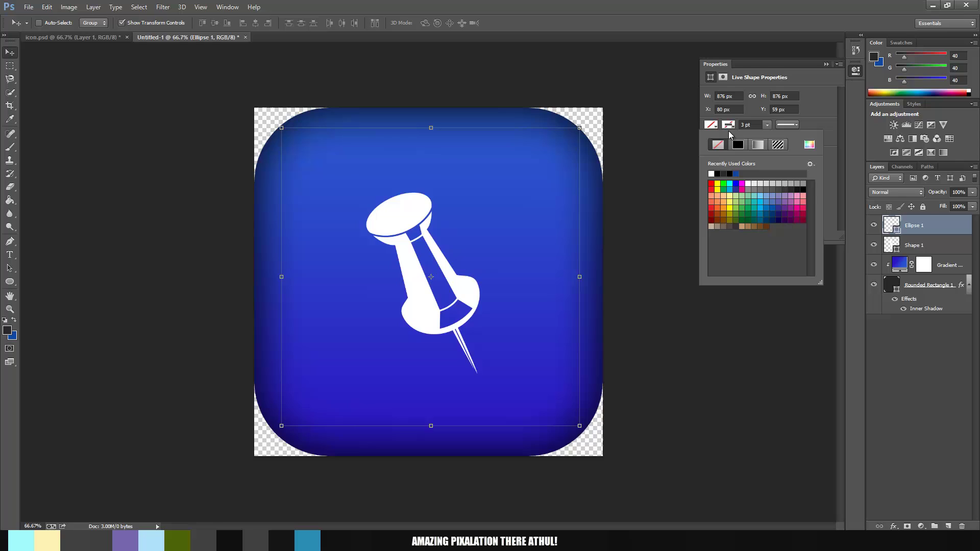
click(712, 174)
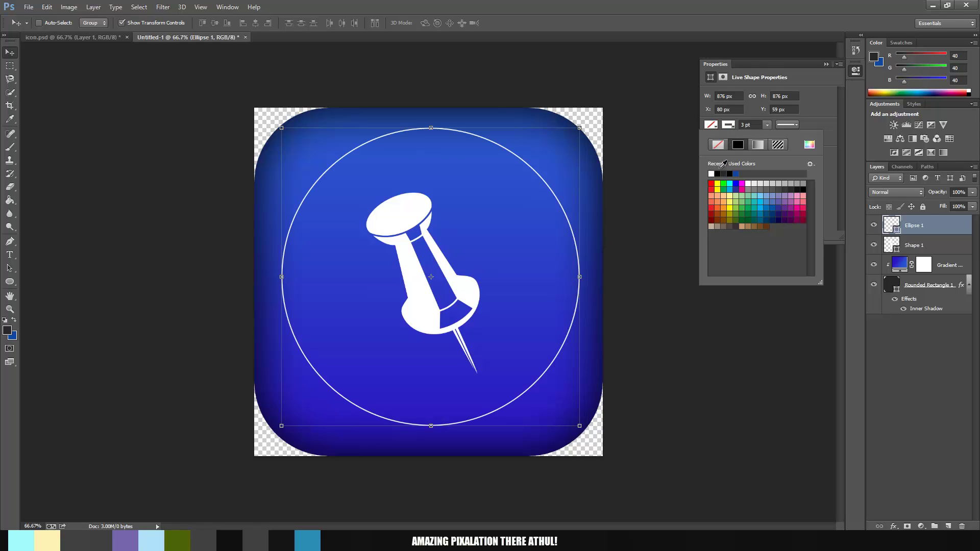
click(768, 124)
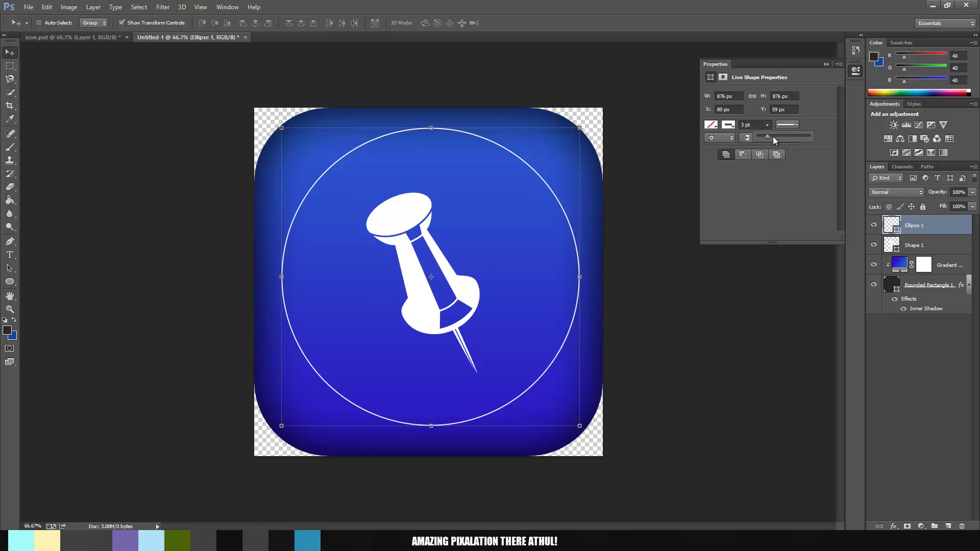
drag(776, 137, 785, 140)
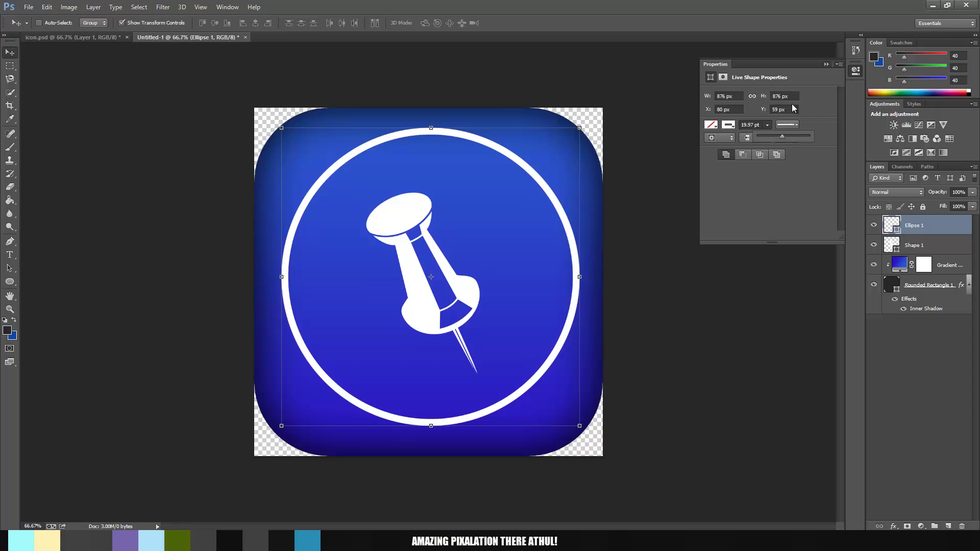
click(826, 63)
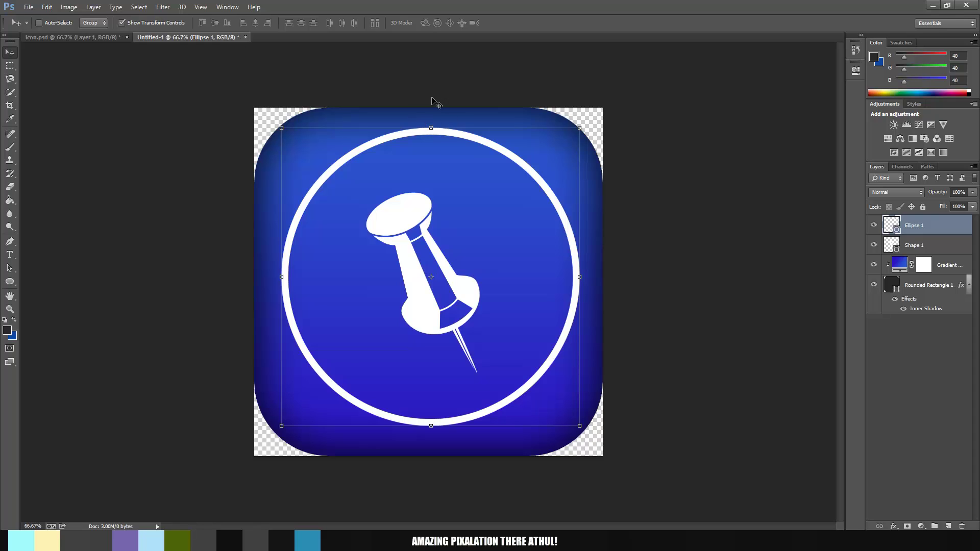
Select the Custom Shape Tool from the shape tools flyout
click(11, 66)
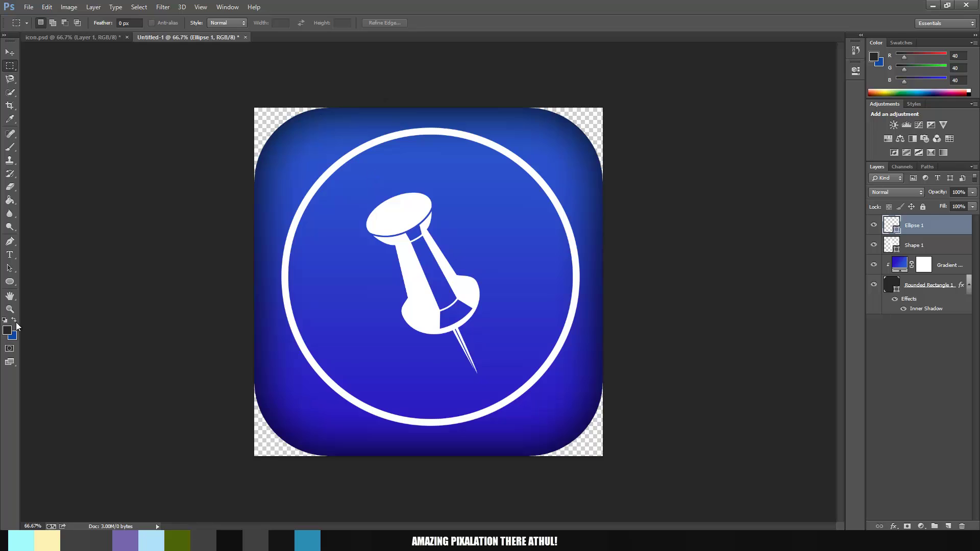
click(10, 281)
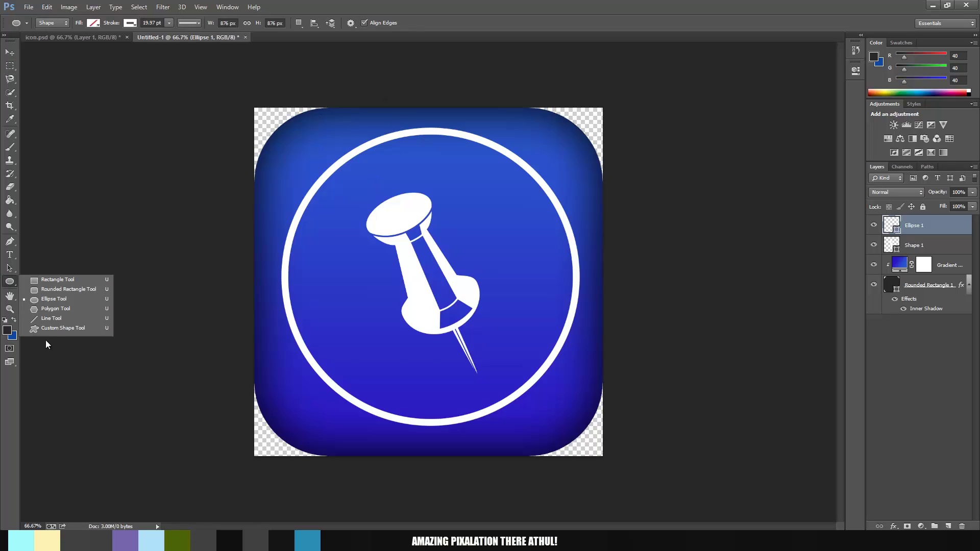
click(53, 328)
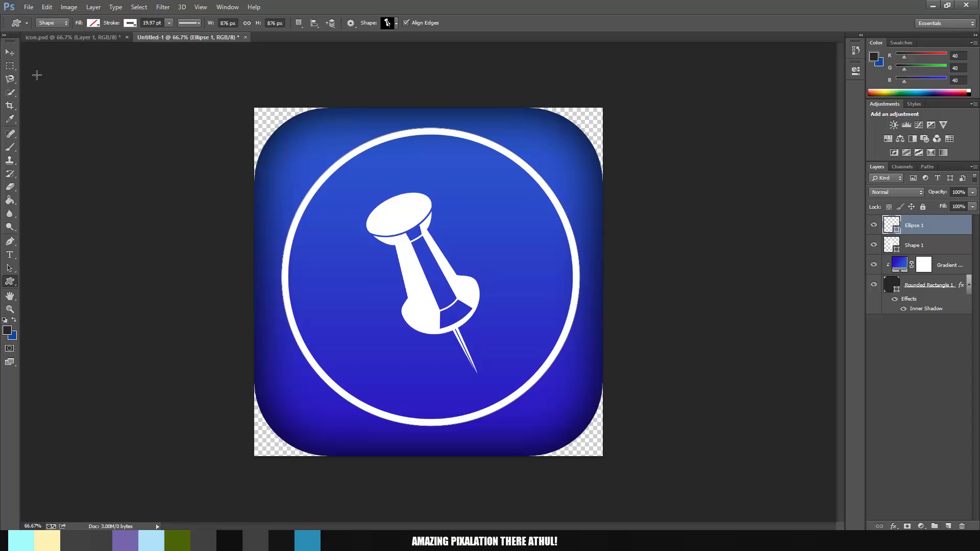
Nudge the Ellipse 1 ring slightly left, then bring up the purple icon.psd reference
key(v)
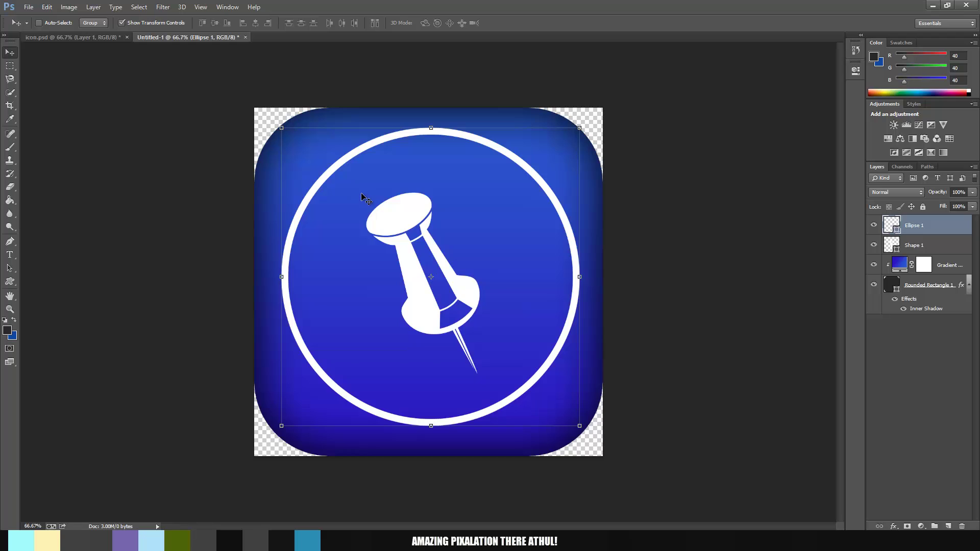
drag(363, 196, 362, 196)
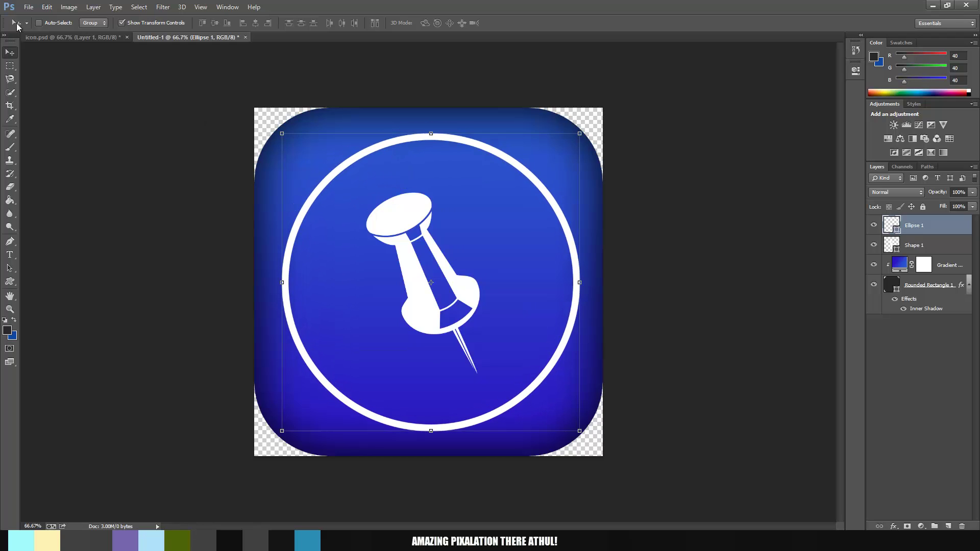
click(81, 38)
Switch back to the blue Untitled-1 icon document
click(200, 37)
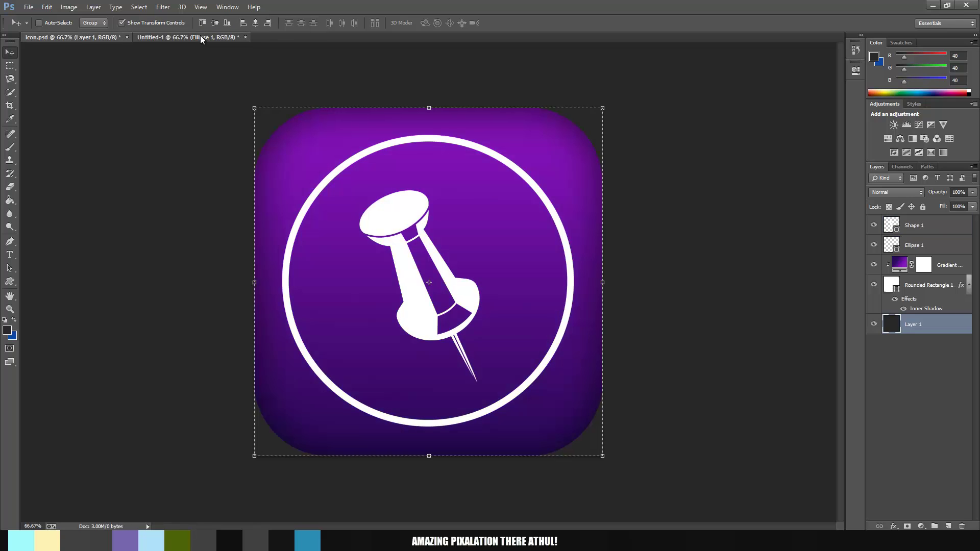